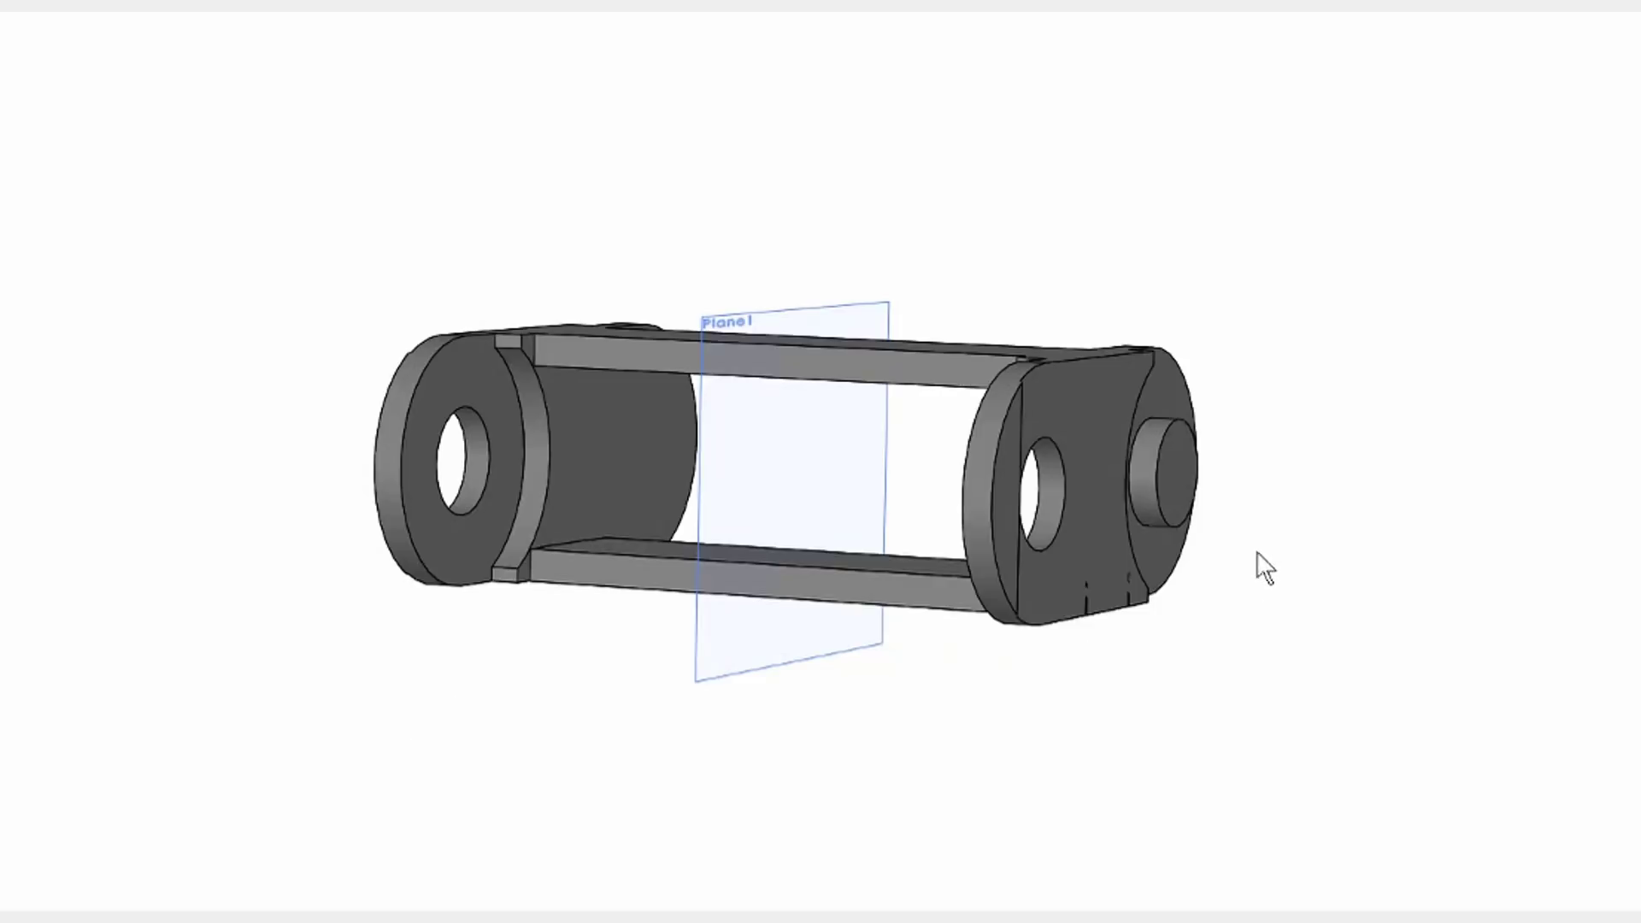
Examine the link's protruding cylindrical pin and its matching hole face as the connection geometry.
{"action": "scroll", "coordinate": [1248, 528], "scroll_direction": "down", "scroll_amount": 1}
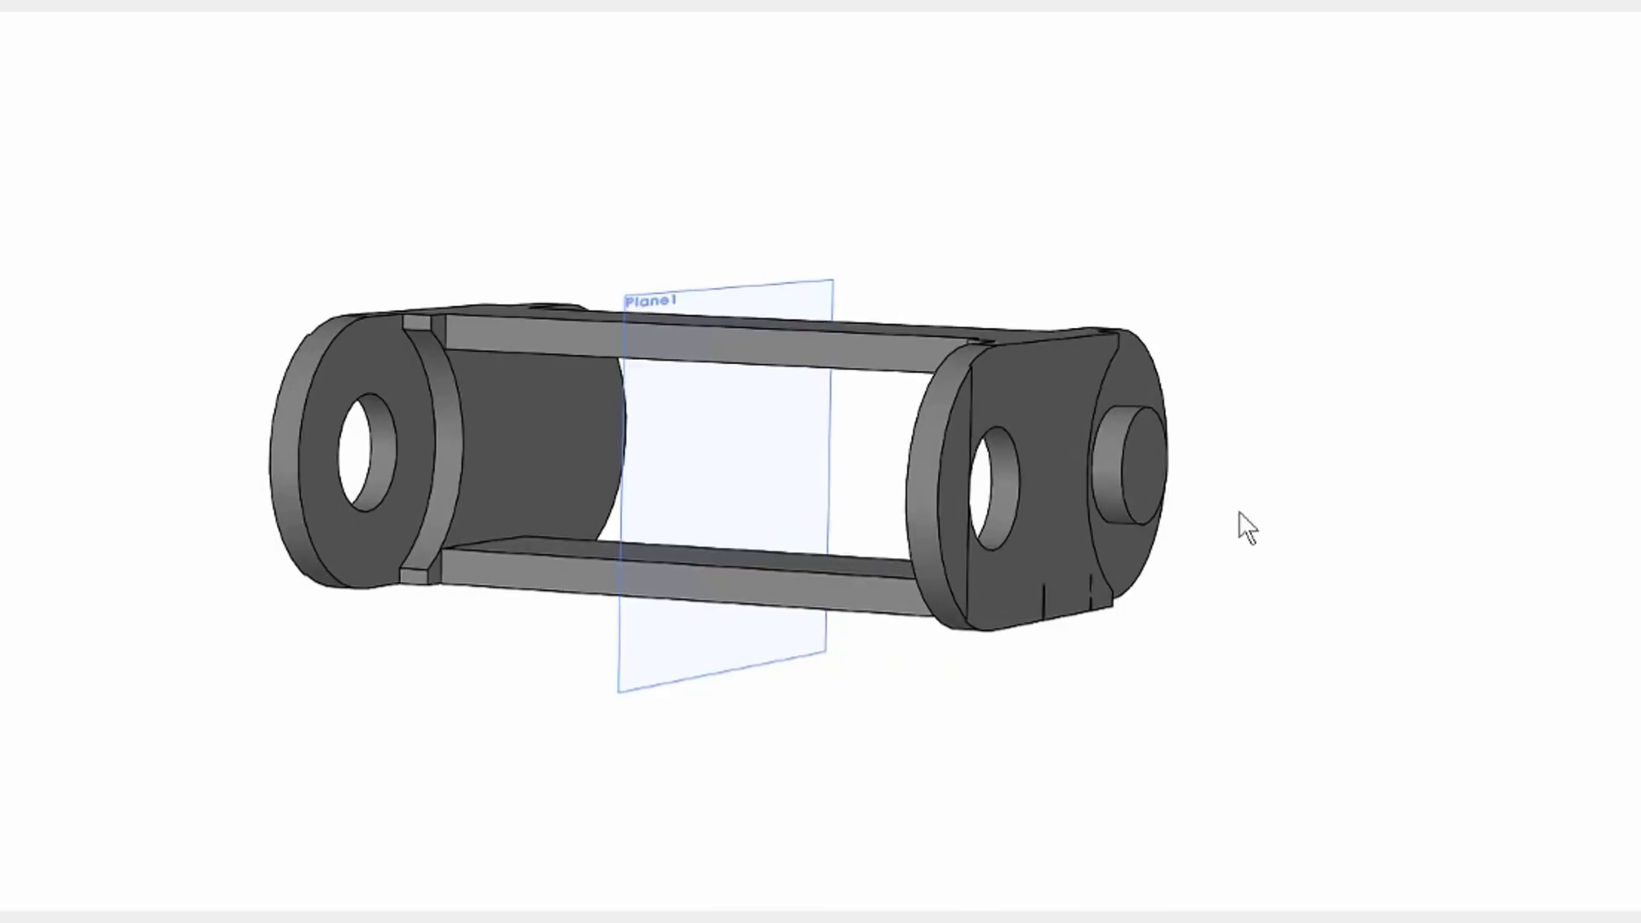
{"action": "left_click", "coordinate": [1117, 422]}
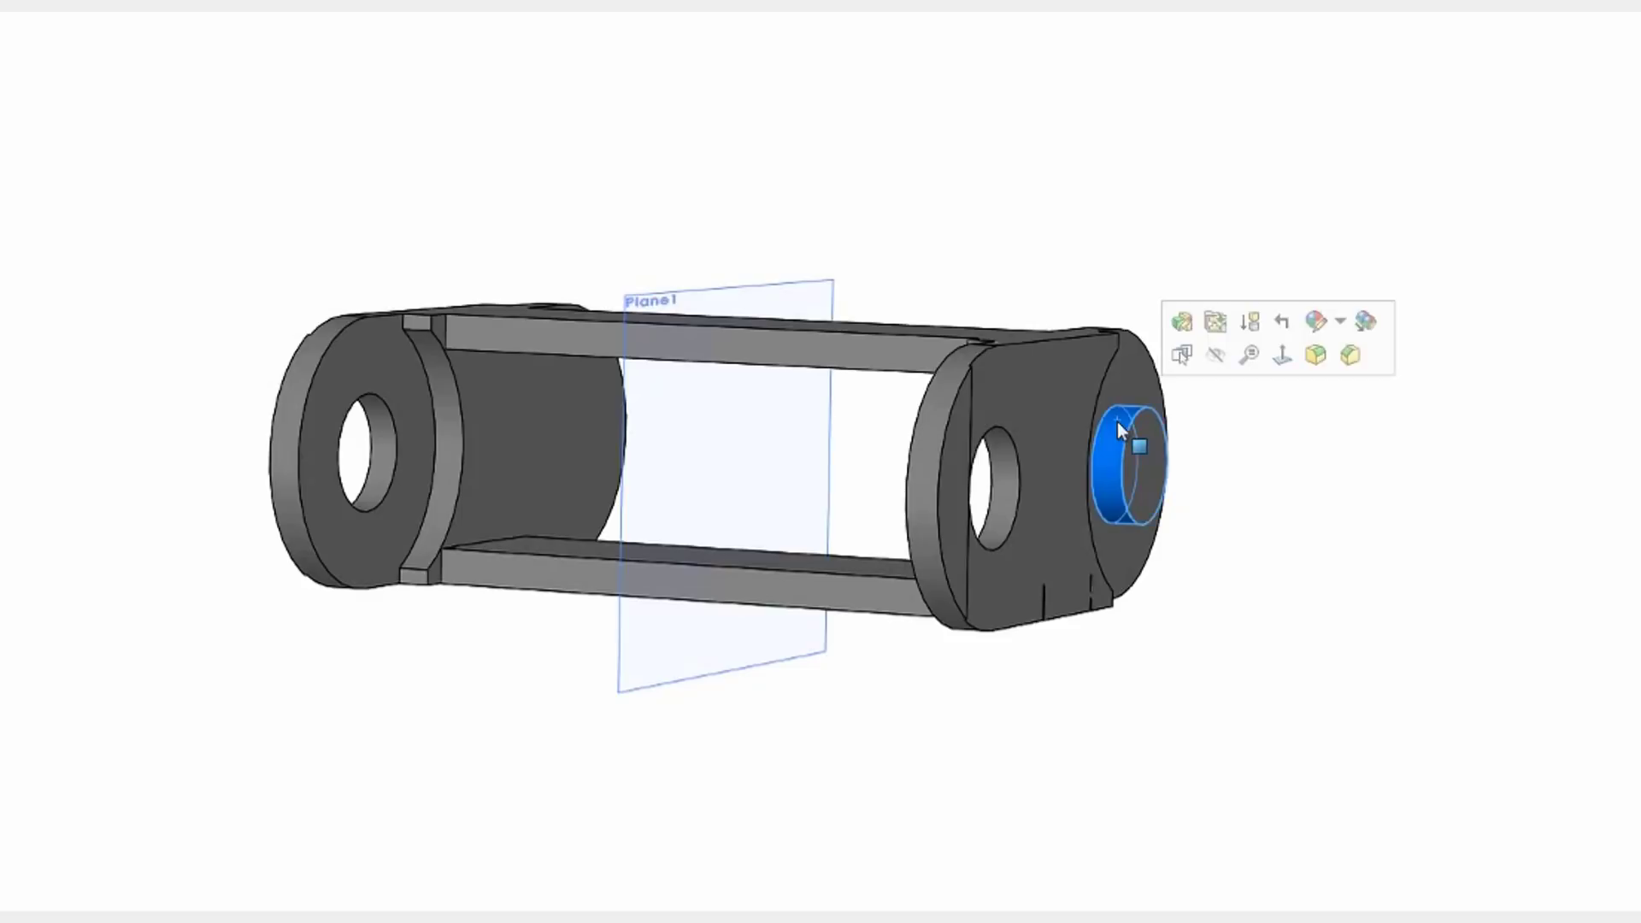
{"action": "left_click", "coordinate": [1003, 484]}
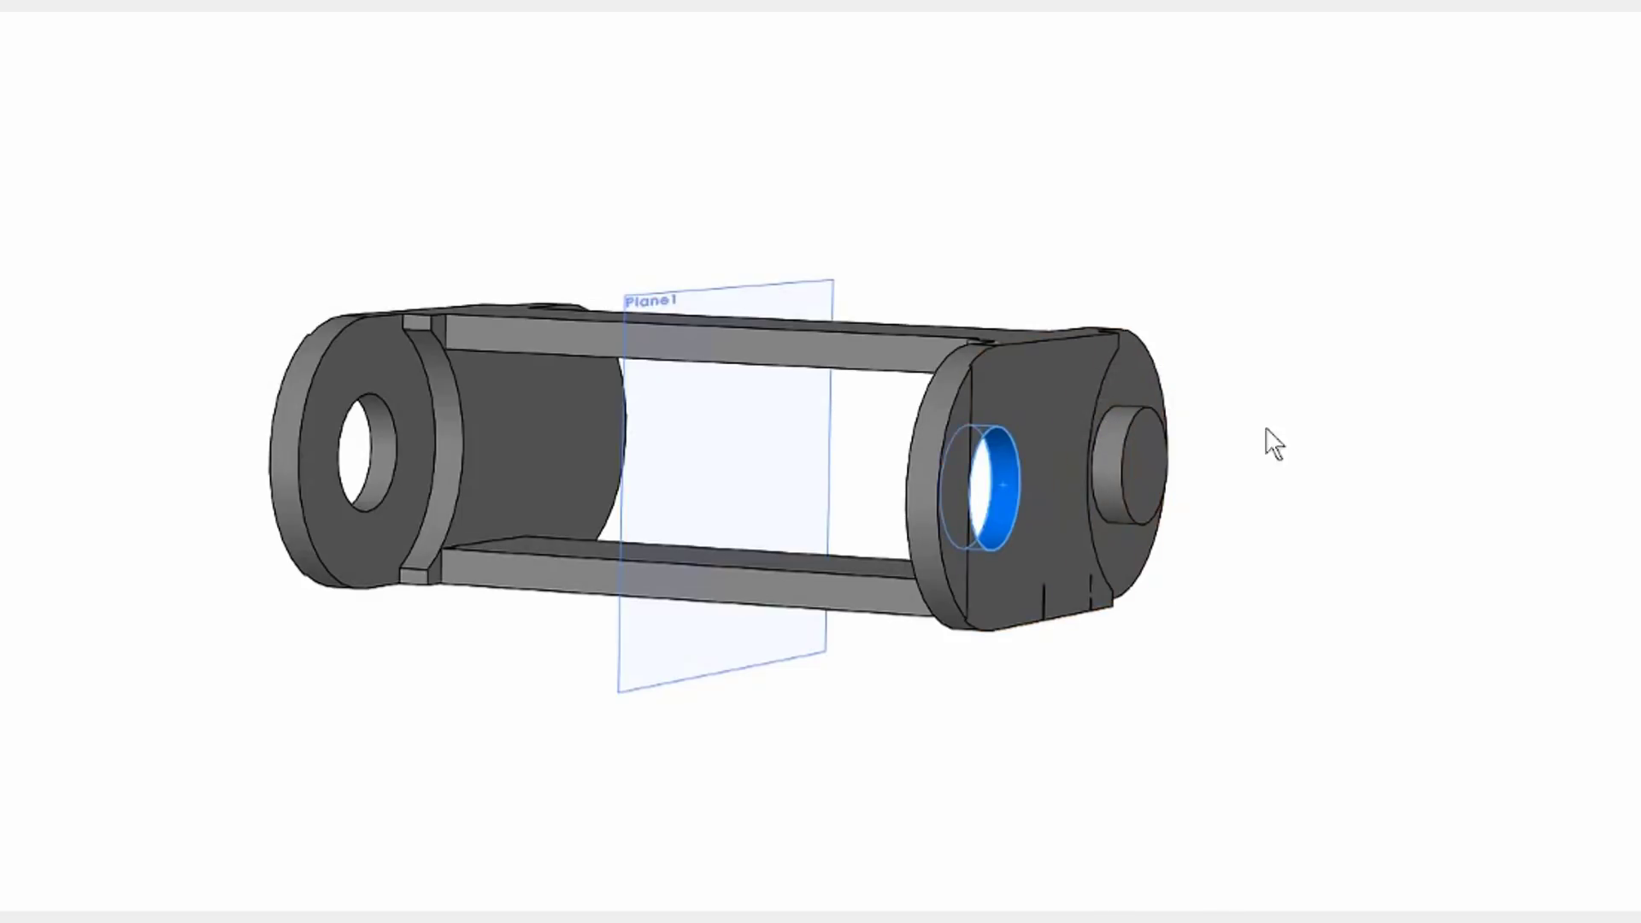
{"action": "left_click", "coordinate": [1231, 632]}
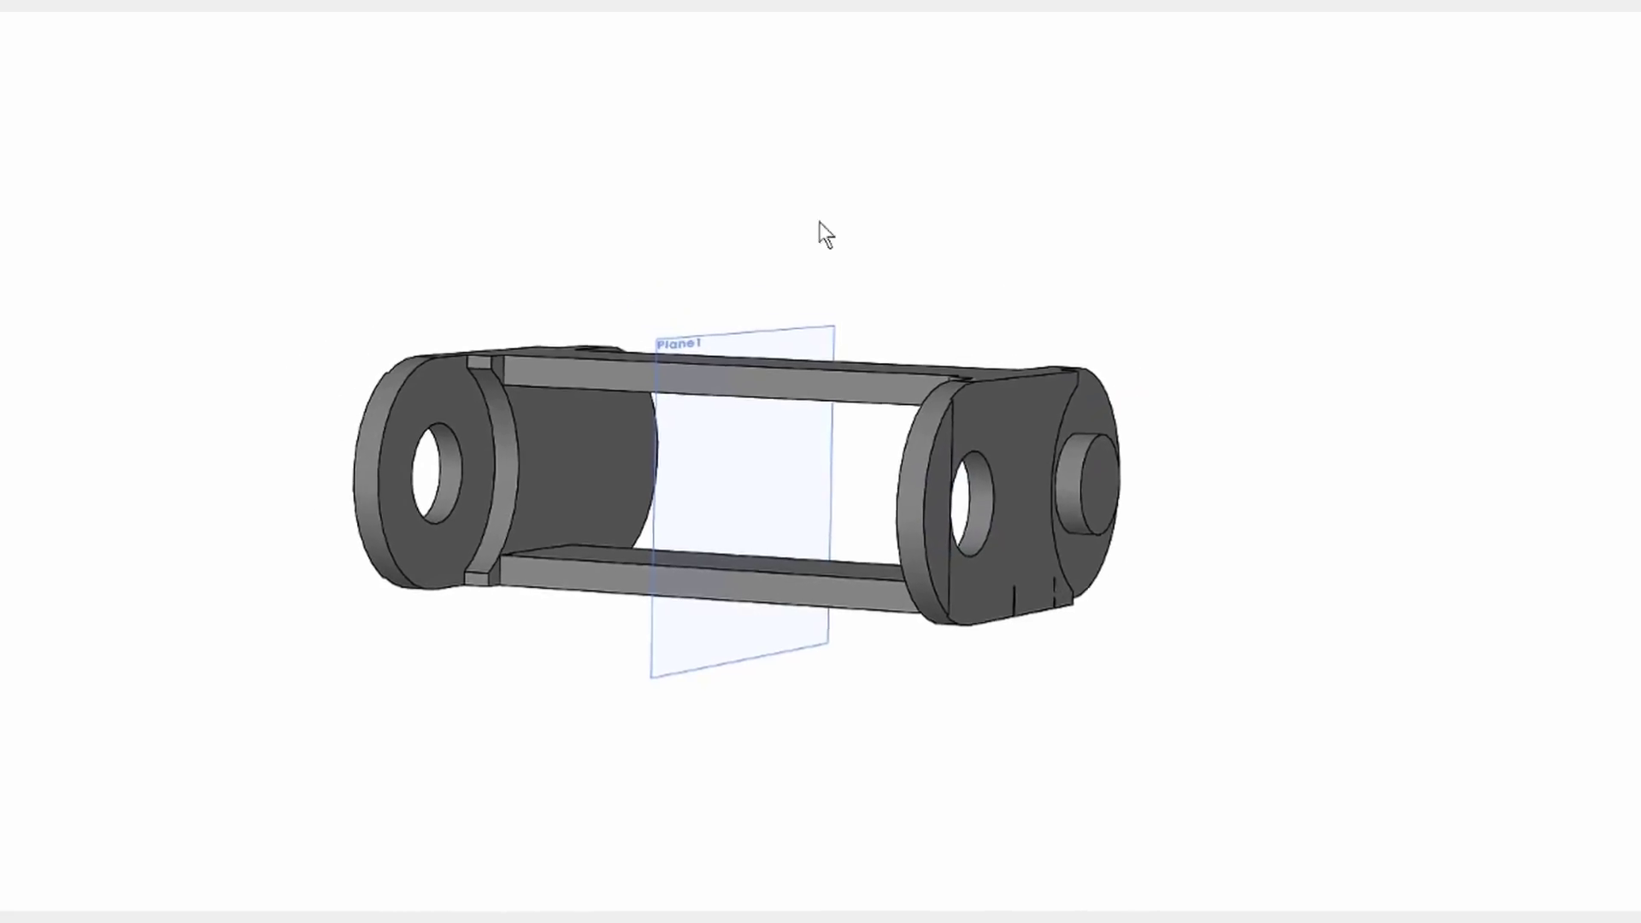
Make a new assembly from the open link part and place the link in it.
{"action": "left_click", "coordinate": [172, 30]}
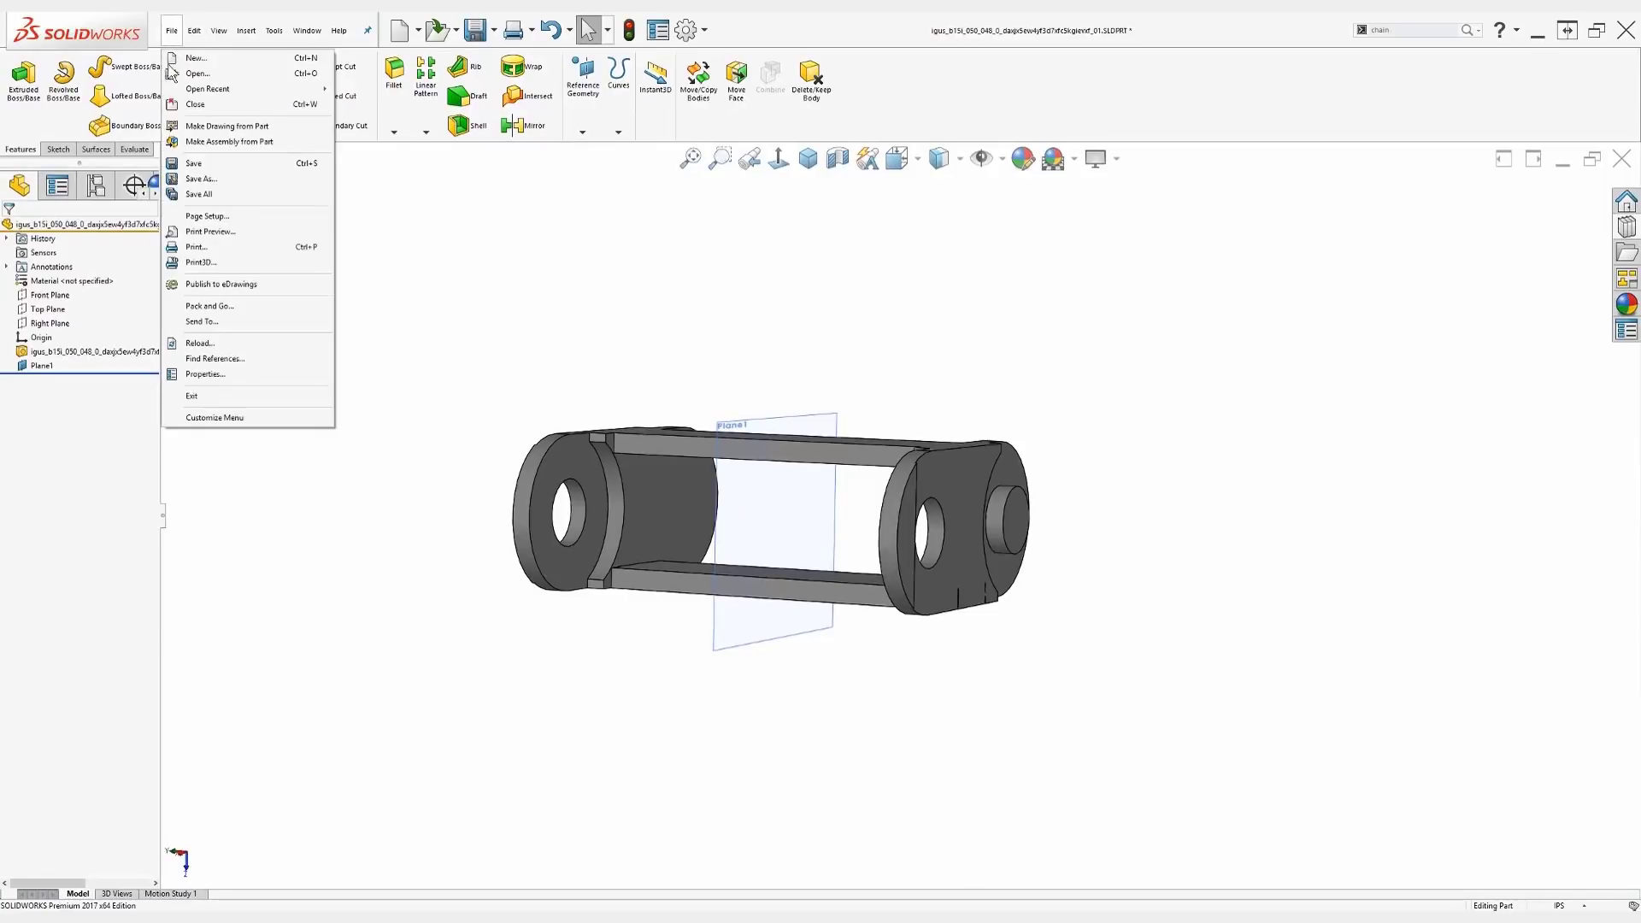
{"action": "left_click", "coordinate": [218, 142]}
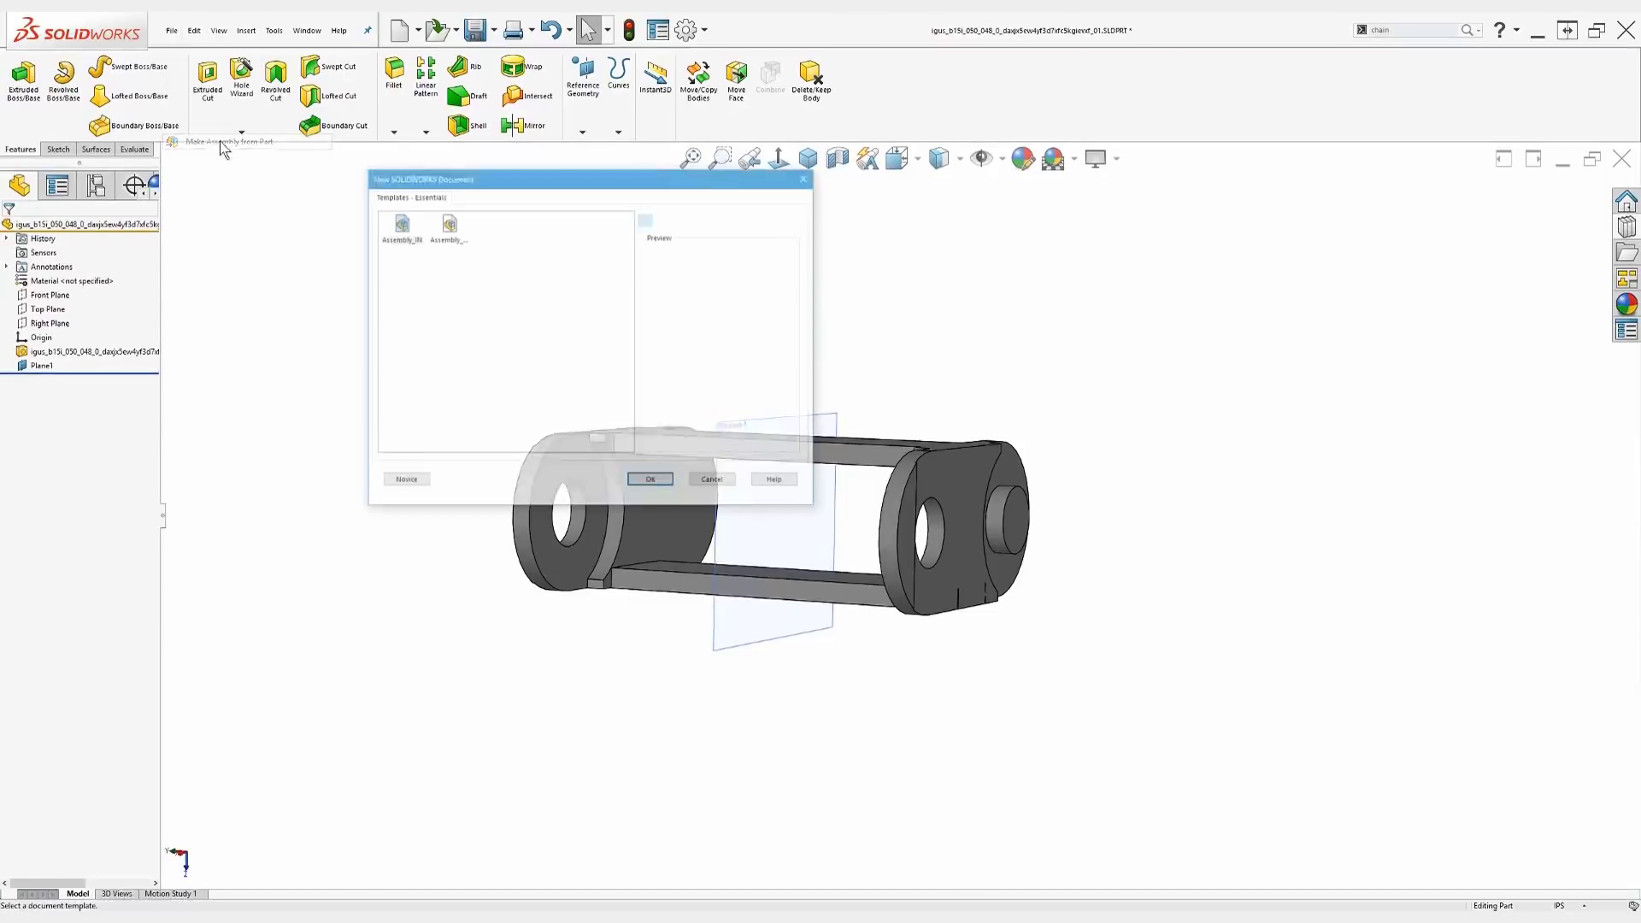
{"action": "left_click", "coordinate": [651, 481]}
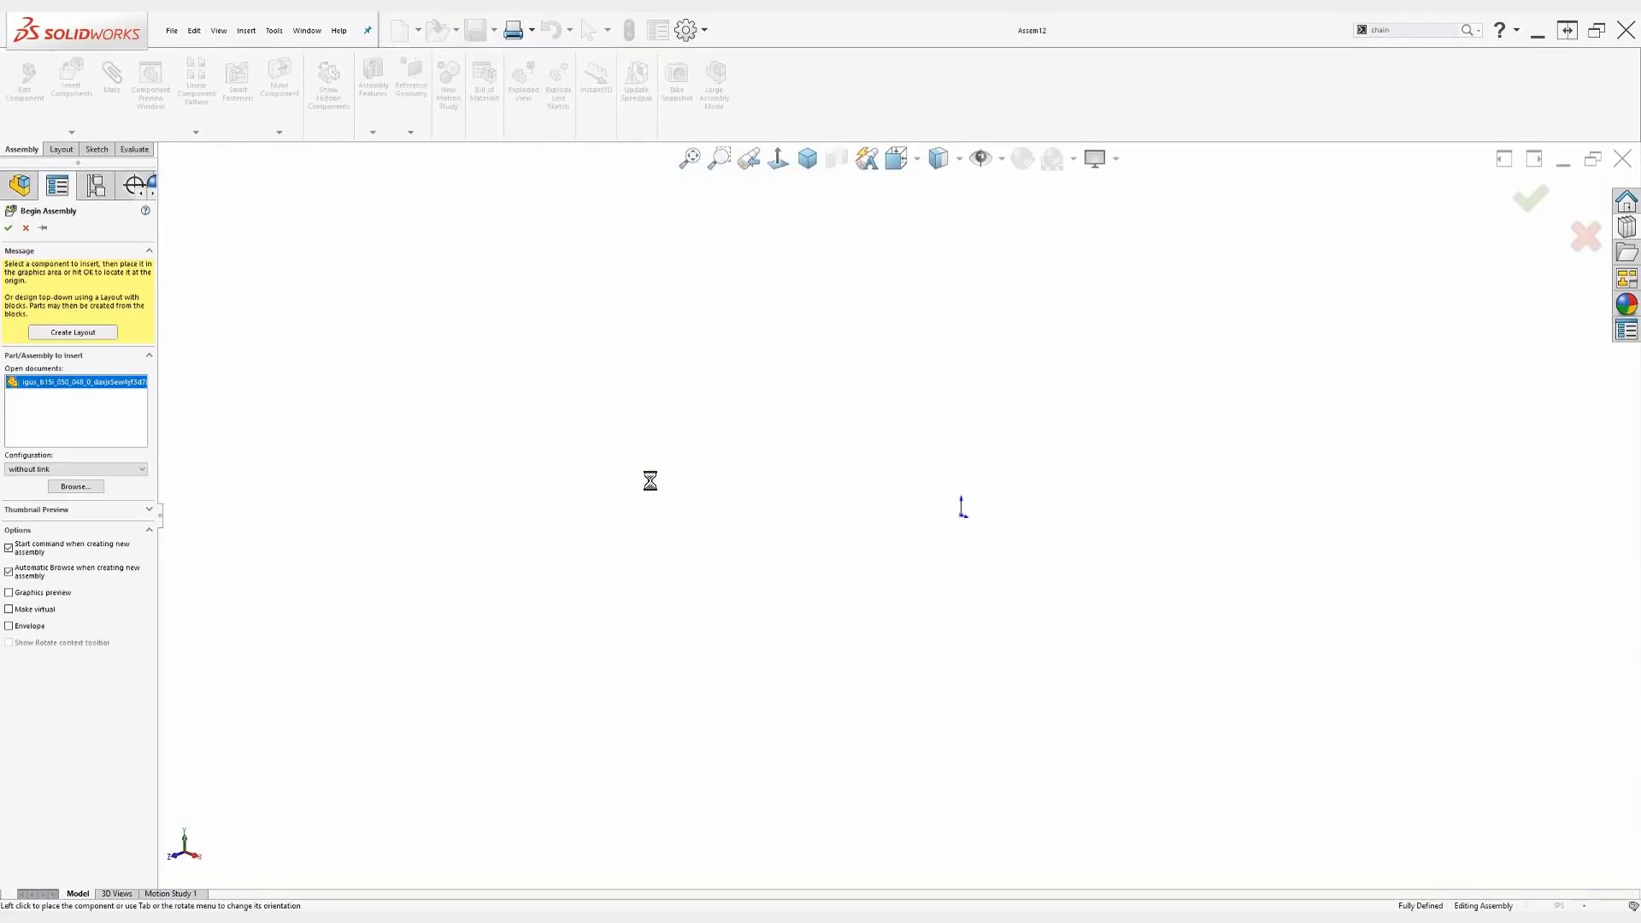
{"action": "left_click", "coordinate": [913, 464]}
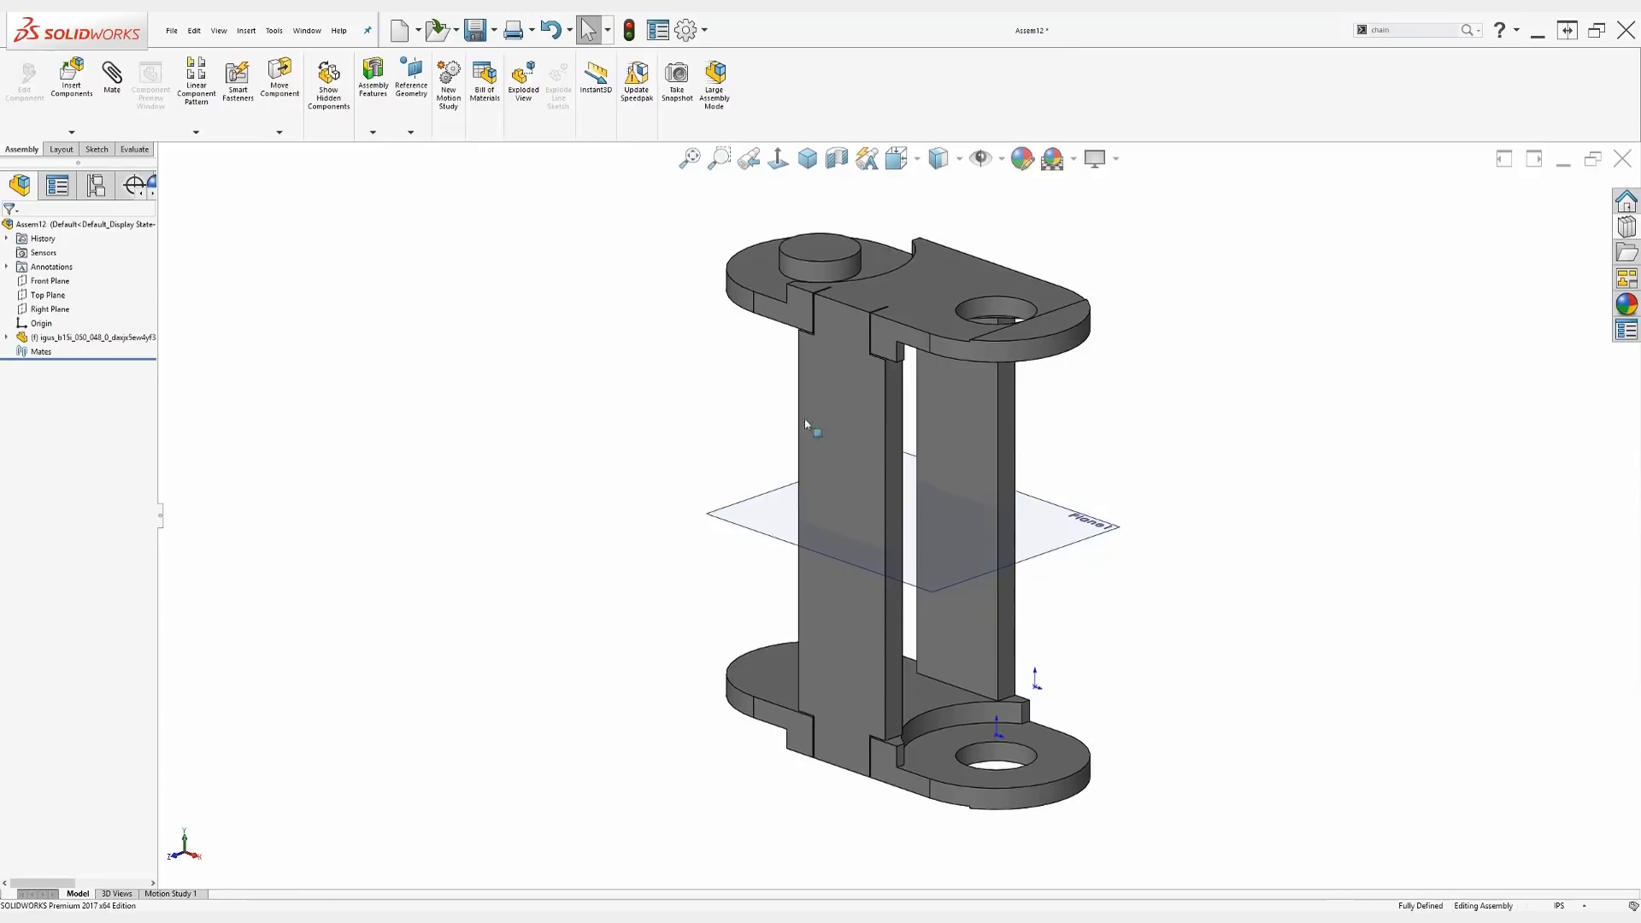
Float the fixed link component and rotate it freely until it lies roughly horizontal.
{"action": "left_click_drag", "start_coordinate": [840, 427], "coordinate": [731, 410]}
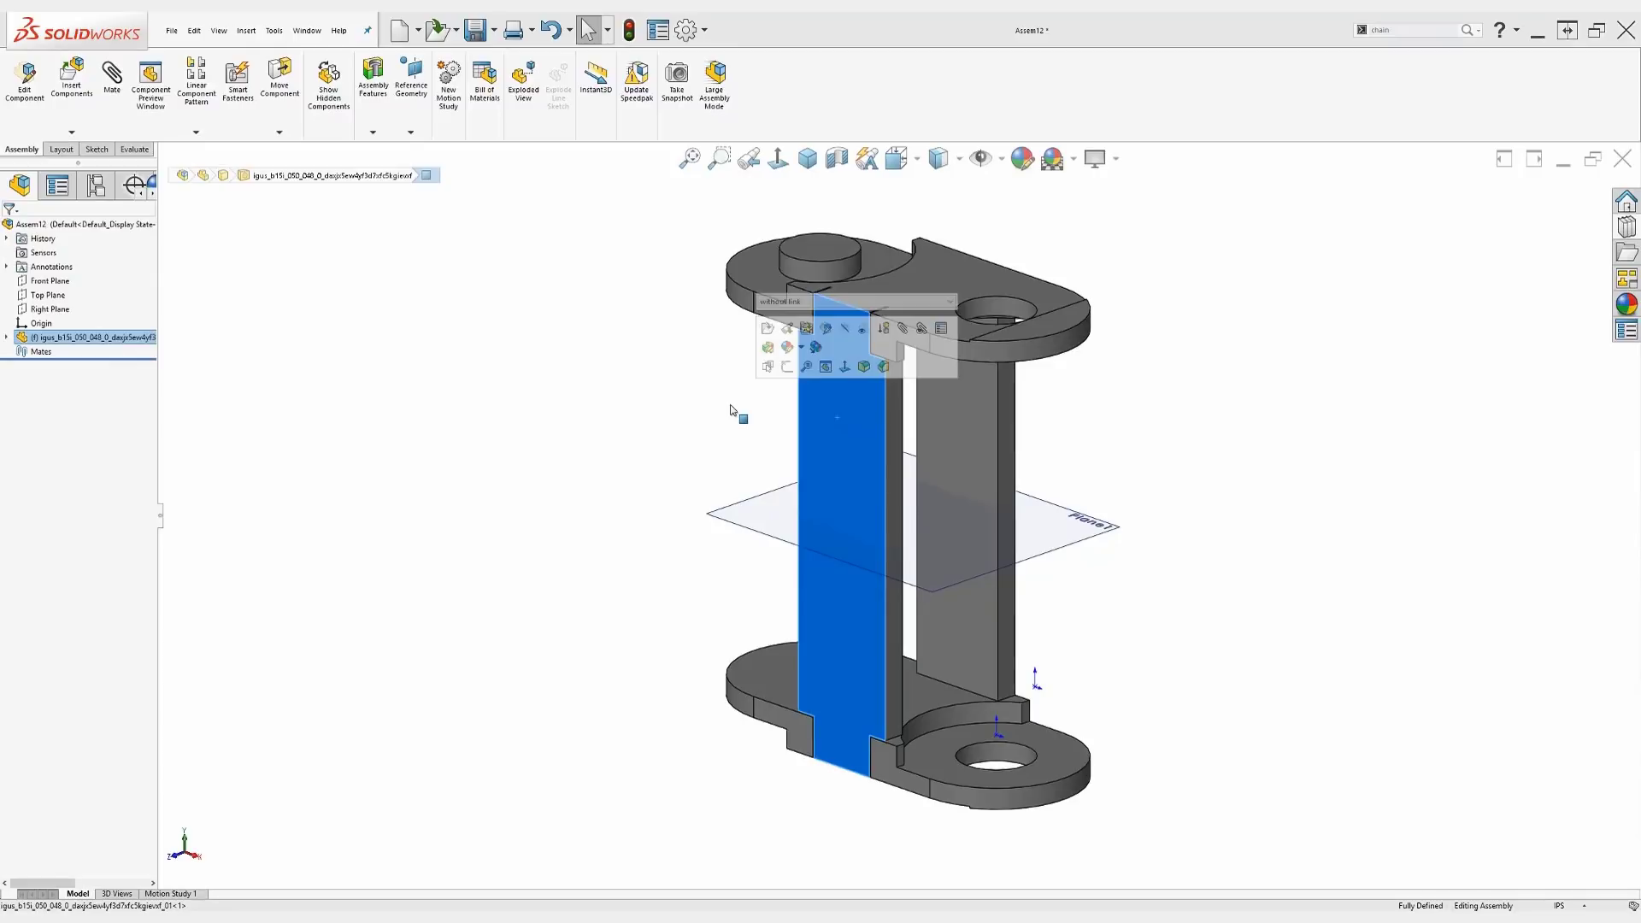
{"action": "right_click", "coordinate": [812, 411]}
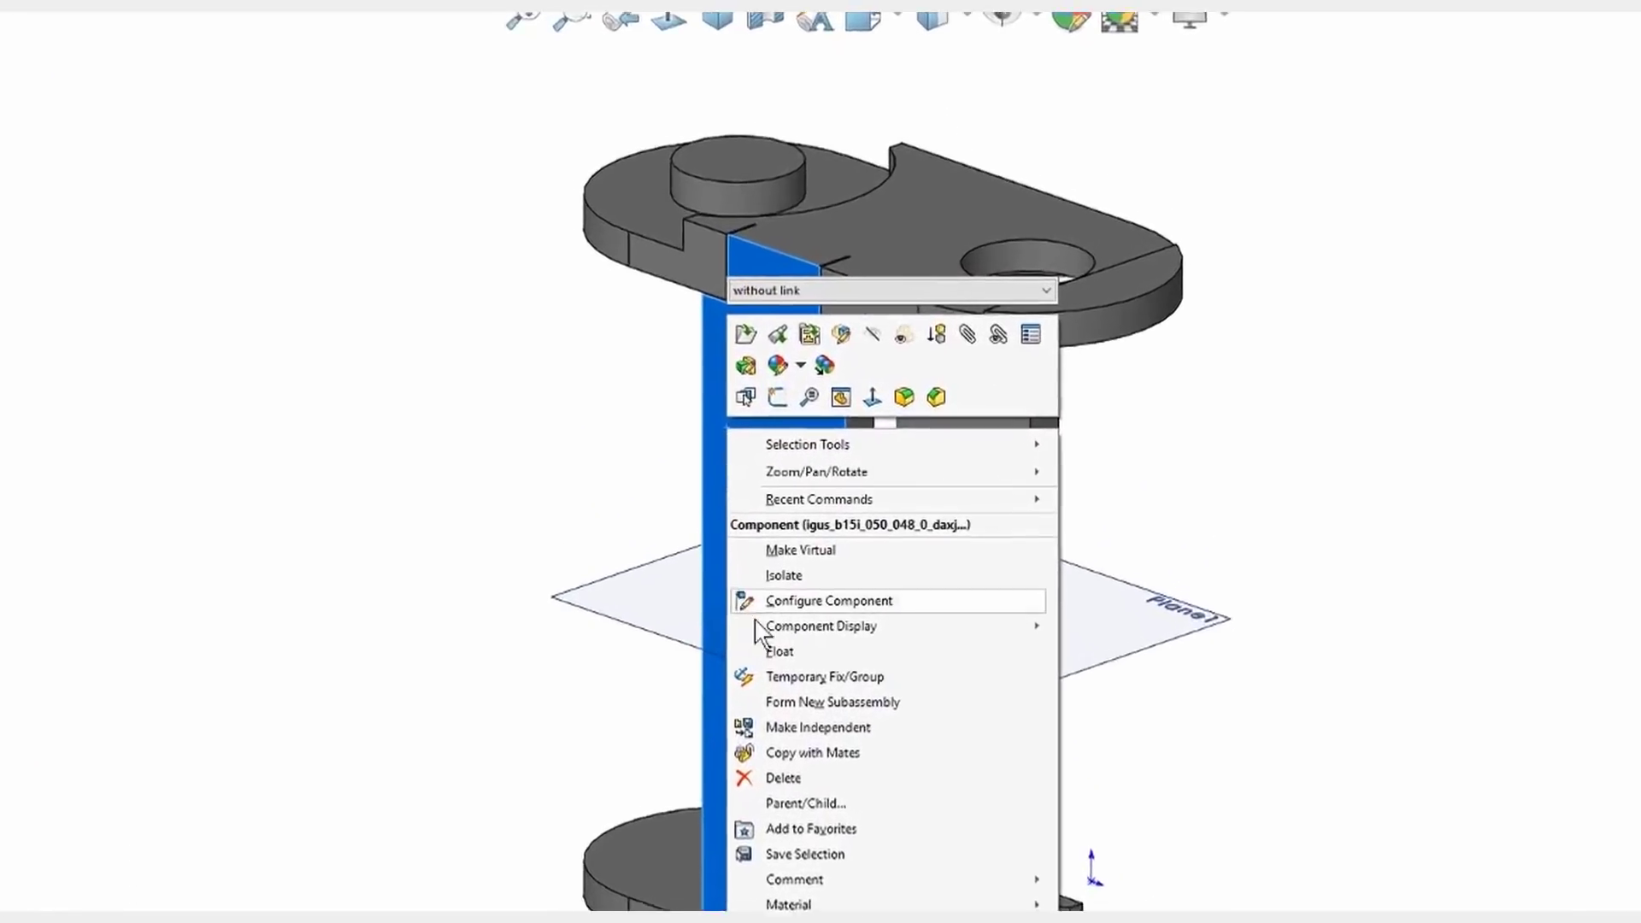
{"action": "left_click", "coordinate": [784, 651]}
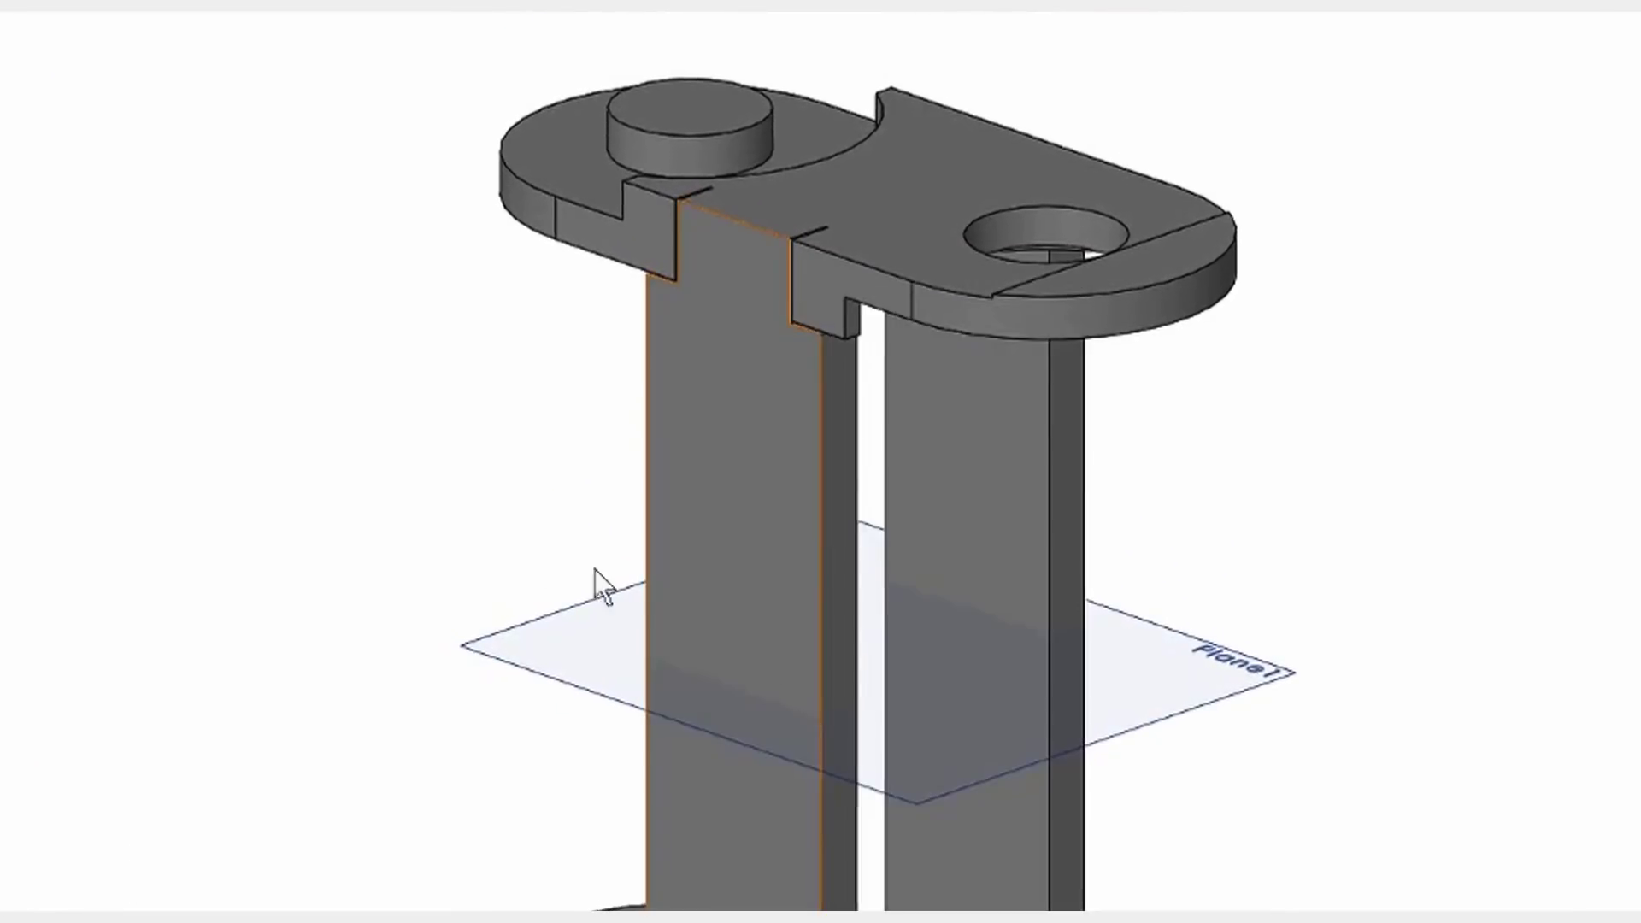
{"action": "left_click", "coordinate": [760, 487]}
{"action": "scroll", "coordinate": [923, 412], "scroll_direction": "up", "scroll_amount": 3}
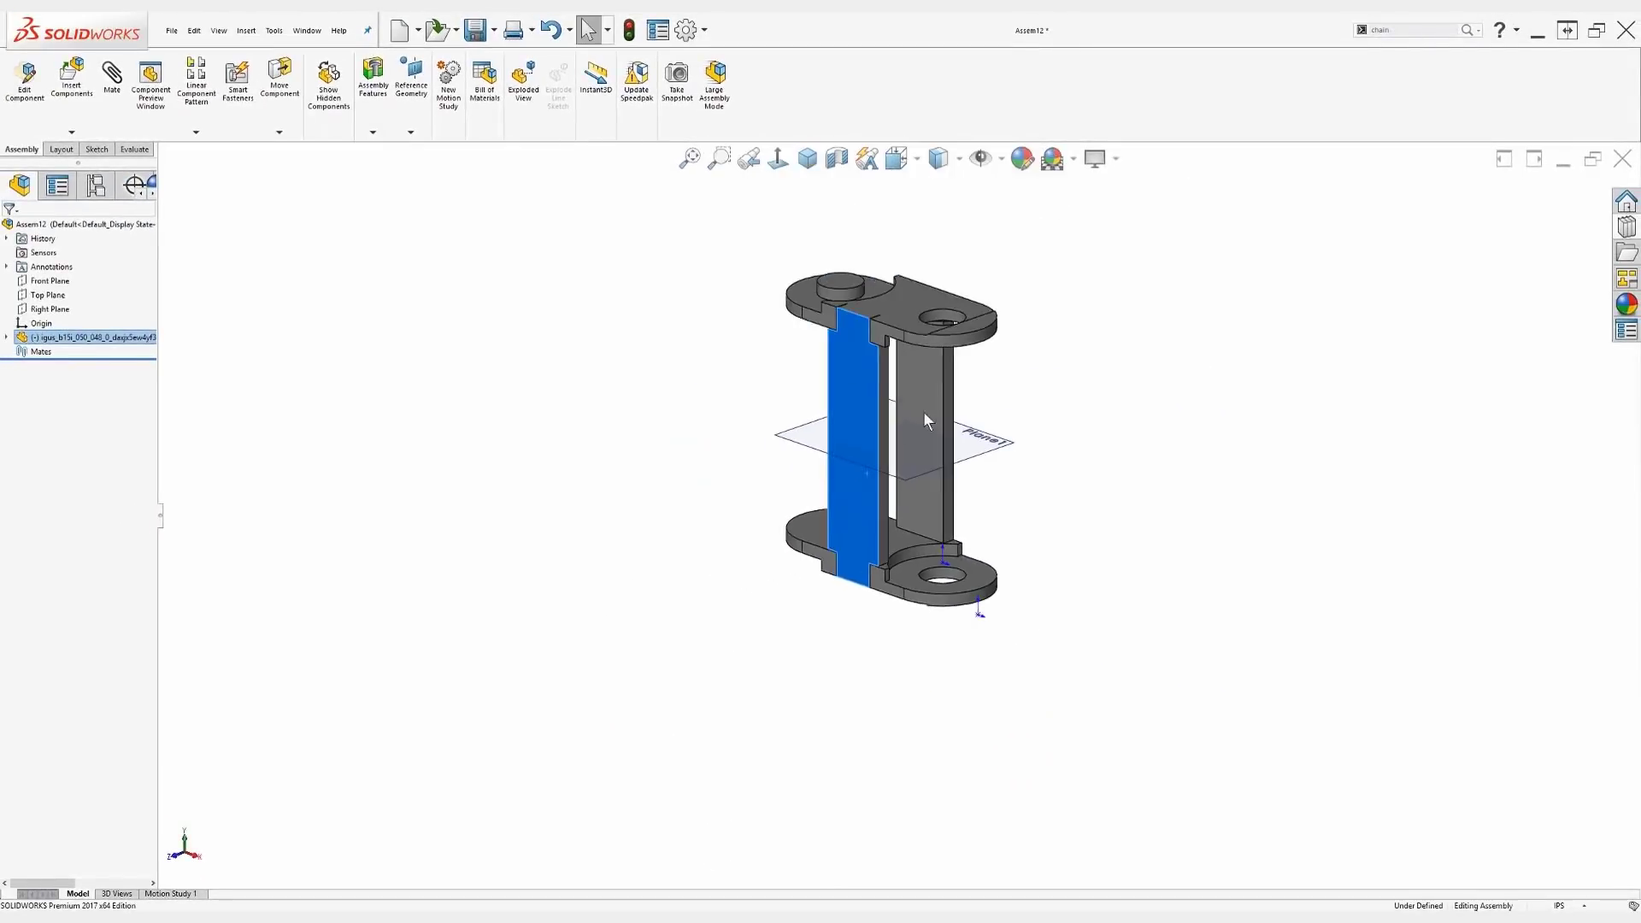
{"action": "right_click_drag", "start_coordinate": [923, 412], "coordinate": [779, 307]}
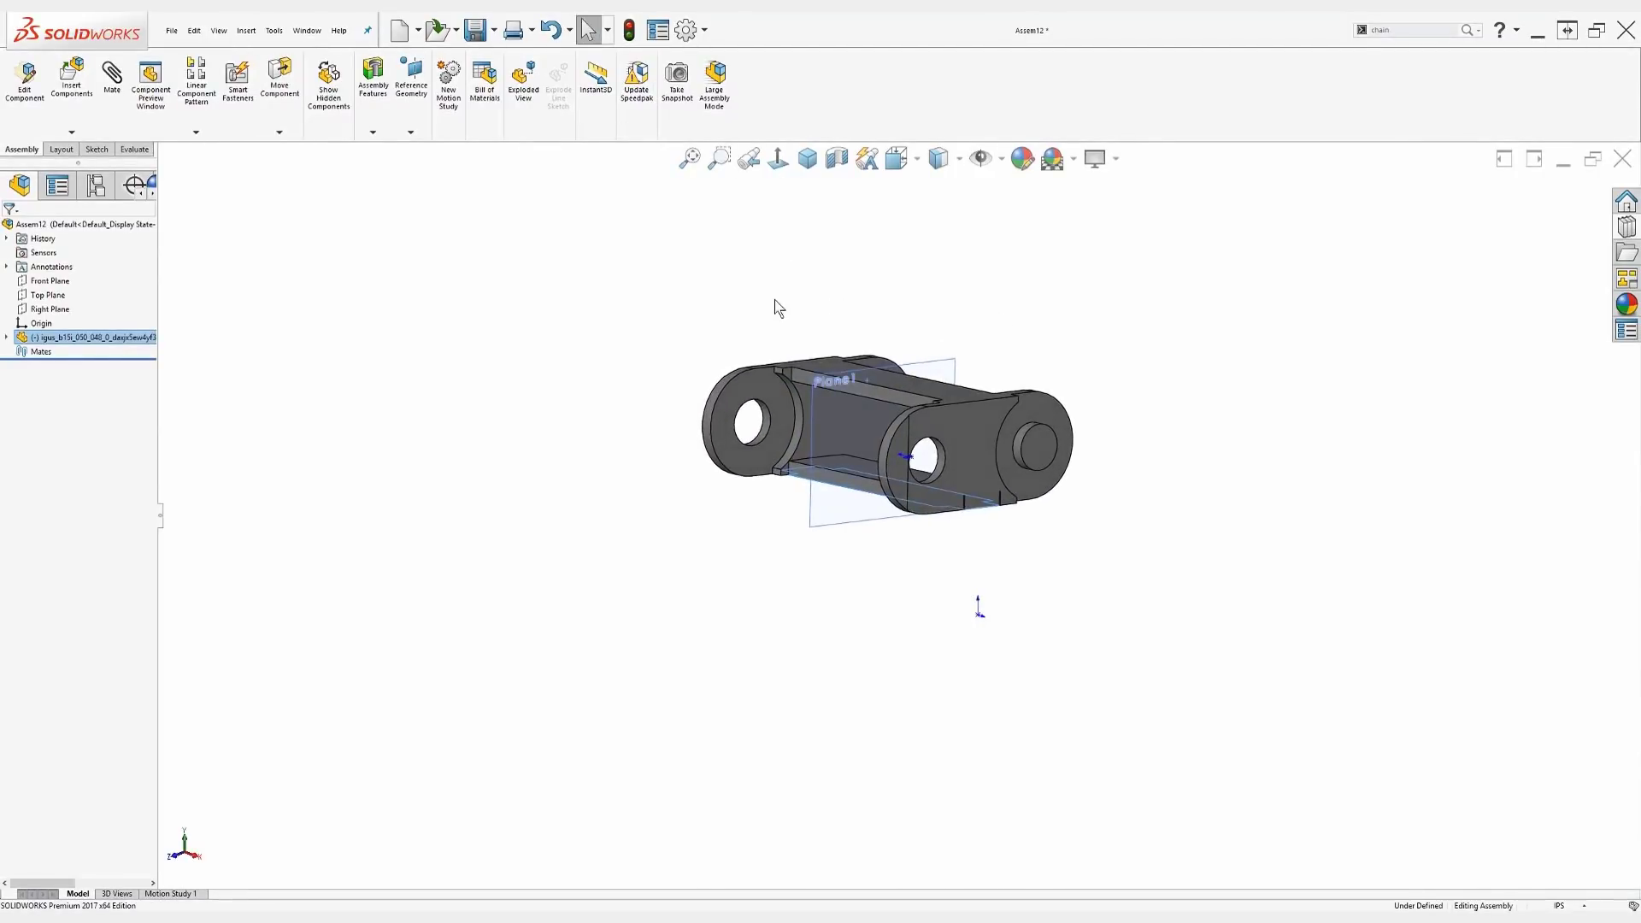
{"action": "left_click", "coordinate": [779, 308]}
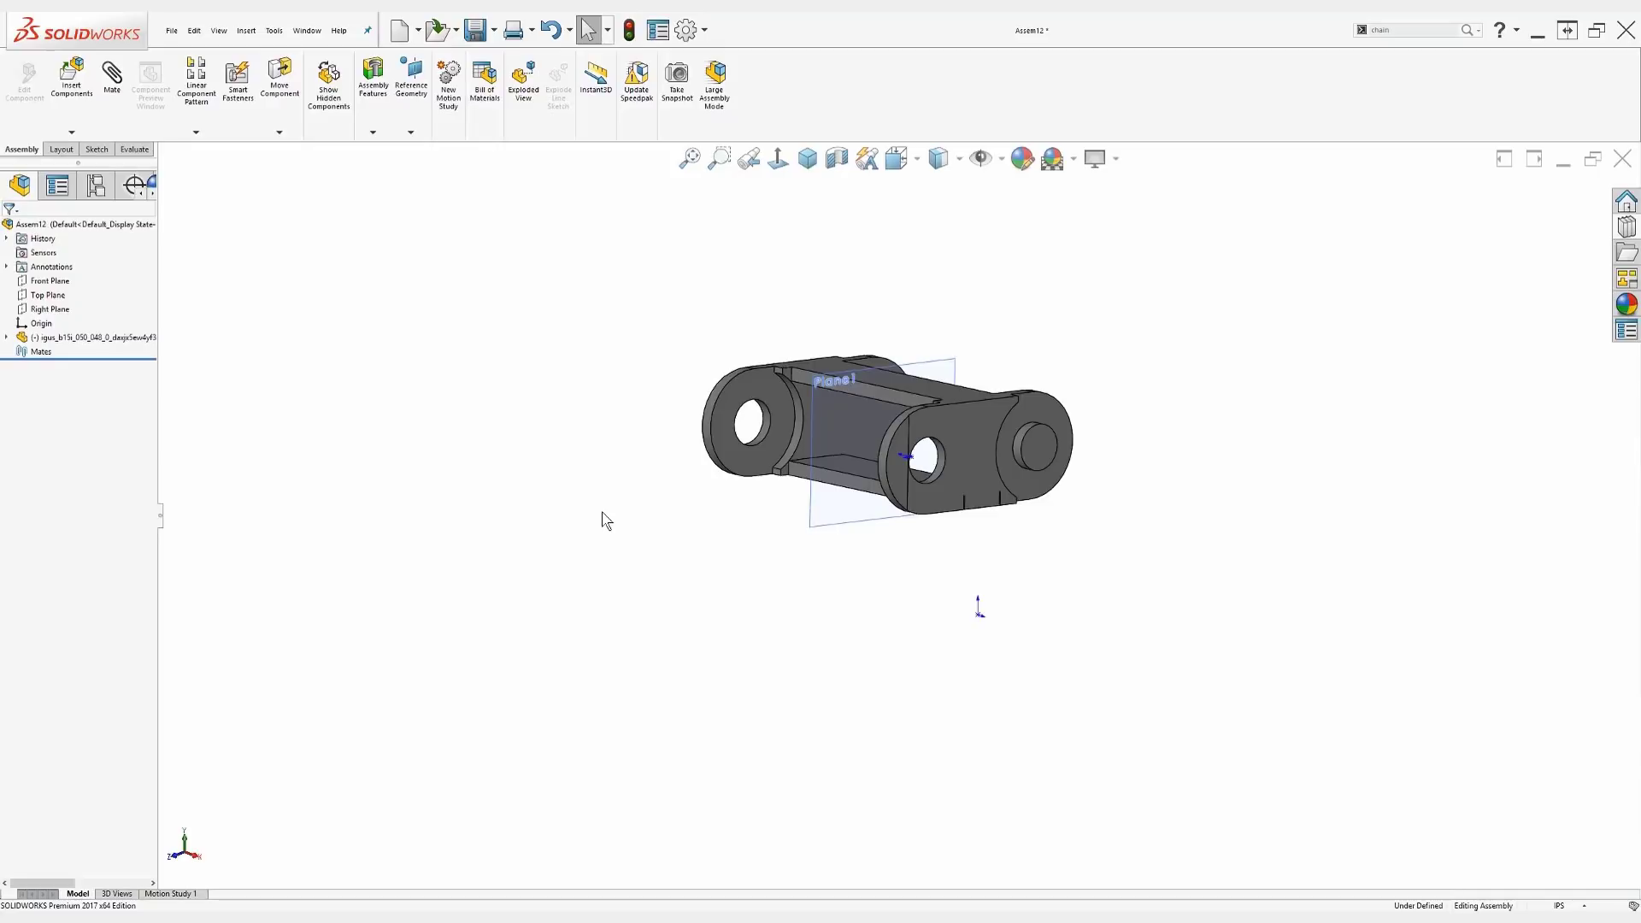
Start a new sketch on the assembly's Right Plane.
{"action": "left_click", "coordinate": [48, 310]}
{"action": "middle_click_drag", "start_coordinate": [233, 361], "coordinate": [338, 347]}
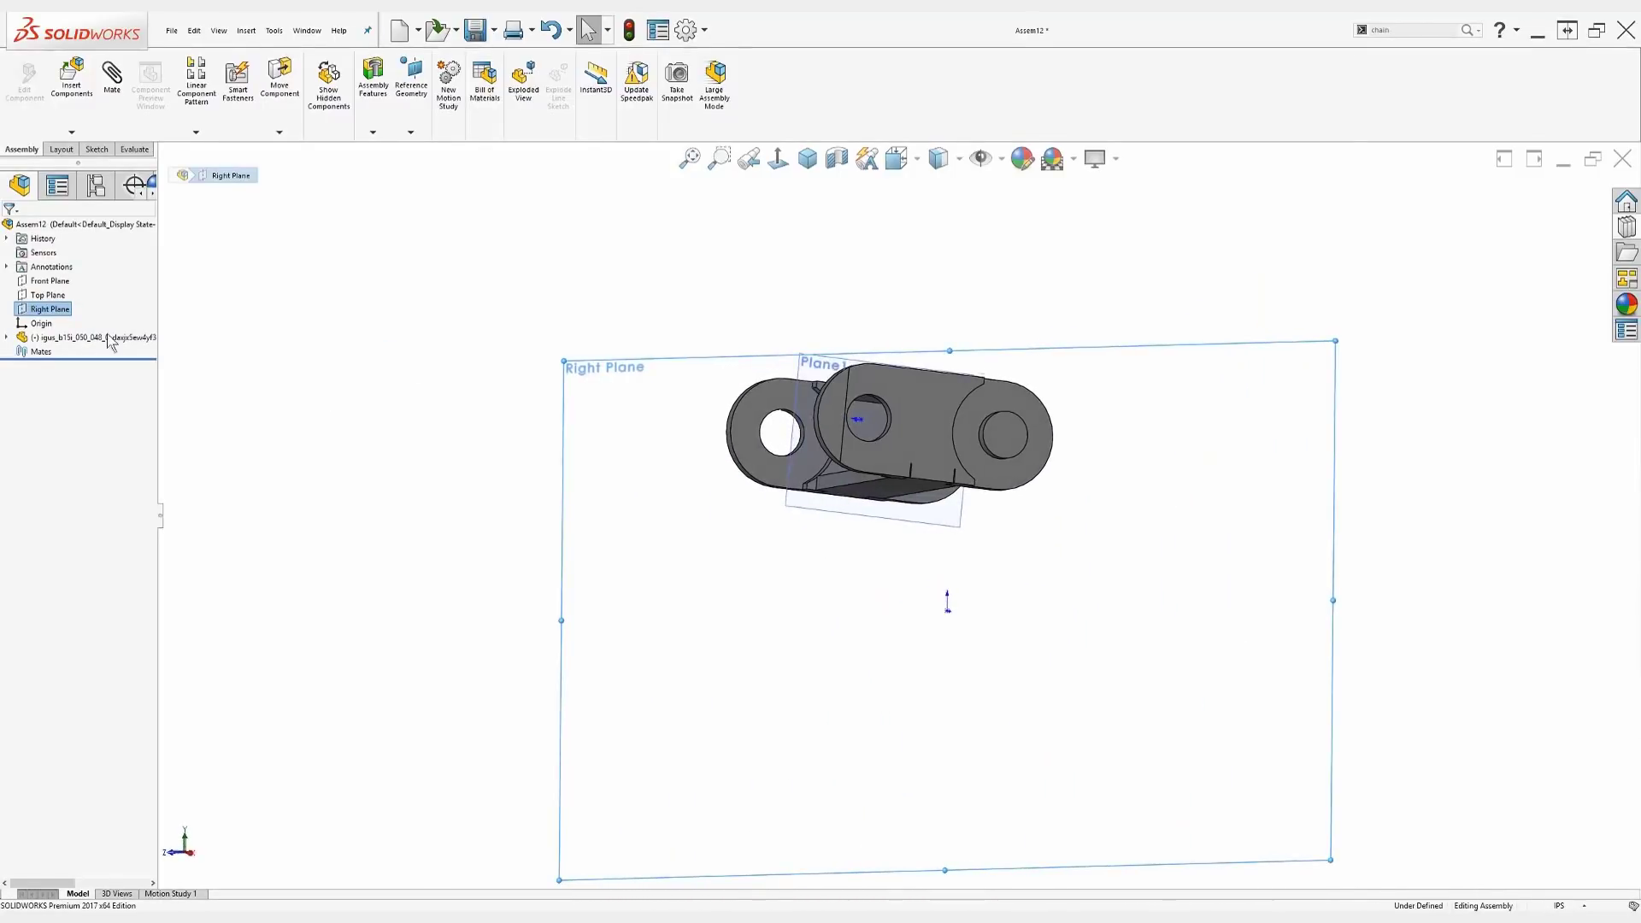
{"action": "right_click", "coordinate": [43, 310]}
{"action": "left_click", "coordinate": [36, 287]}
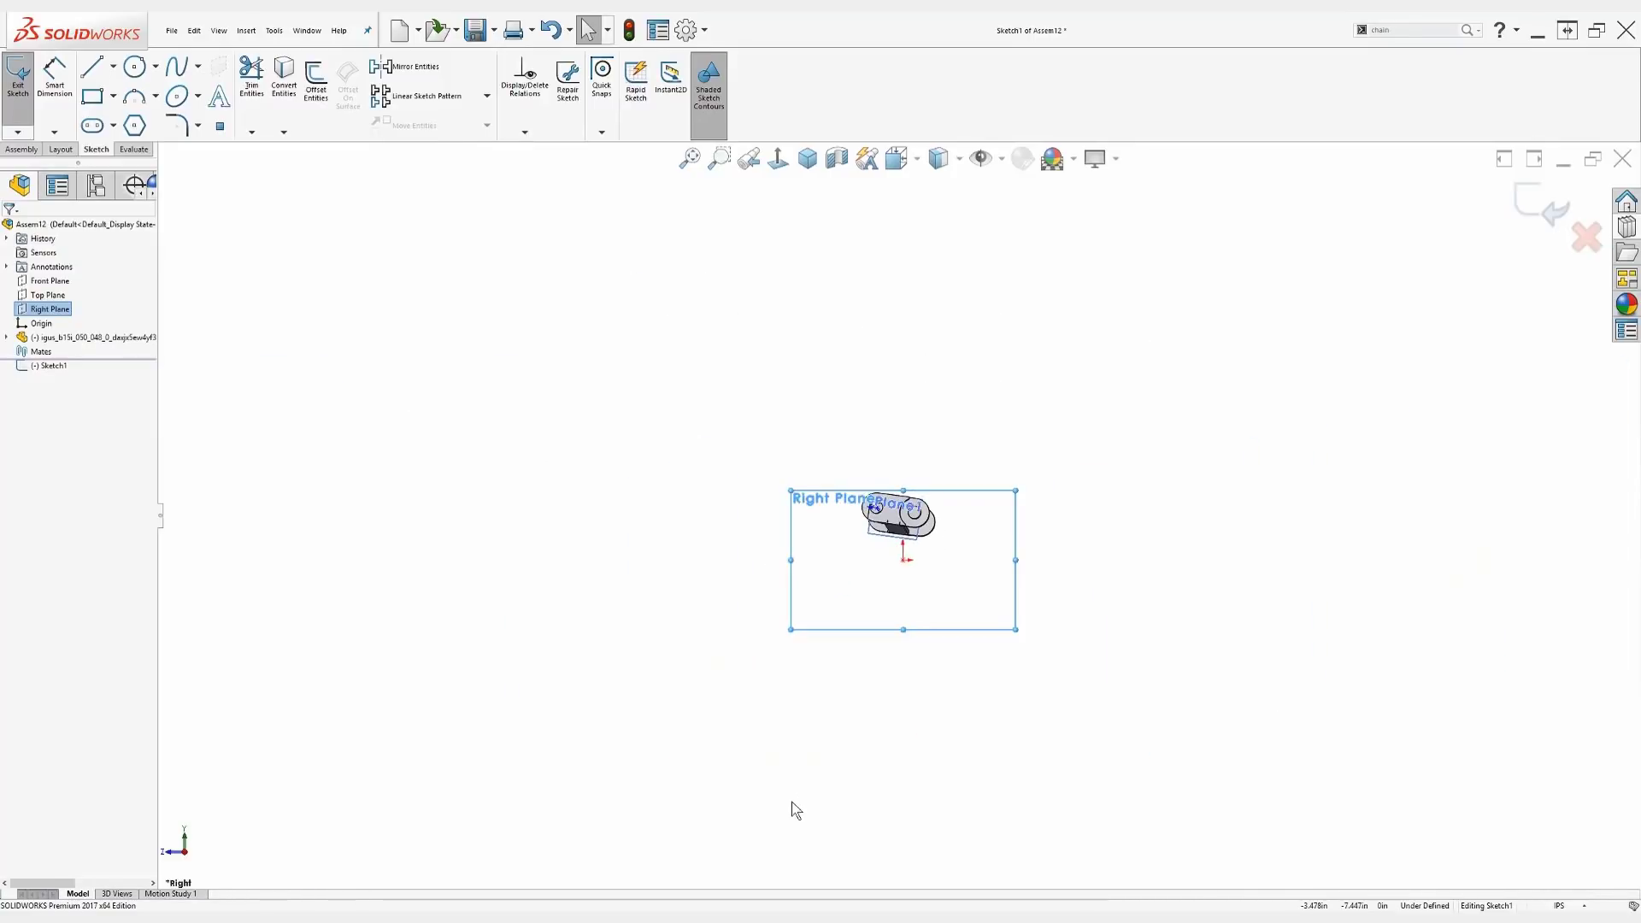
{"action": "left_click", "coordinate": [792, 814]}
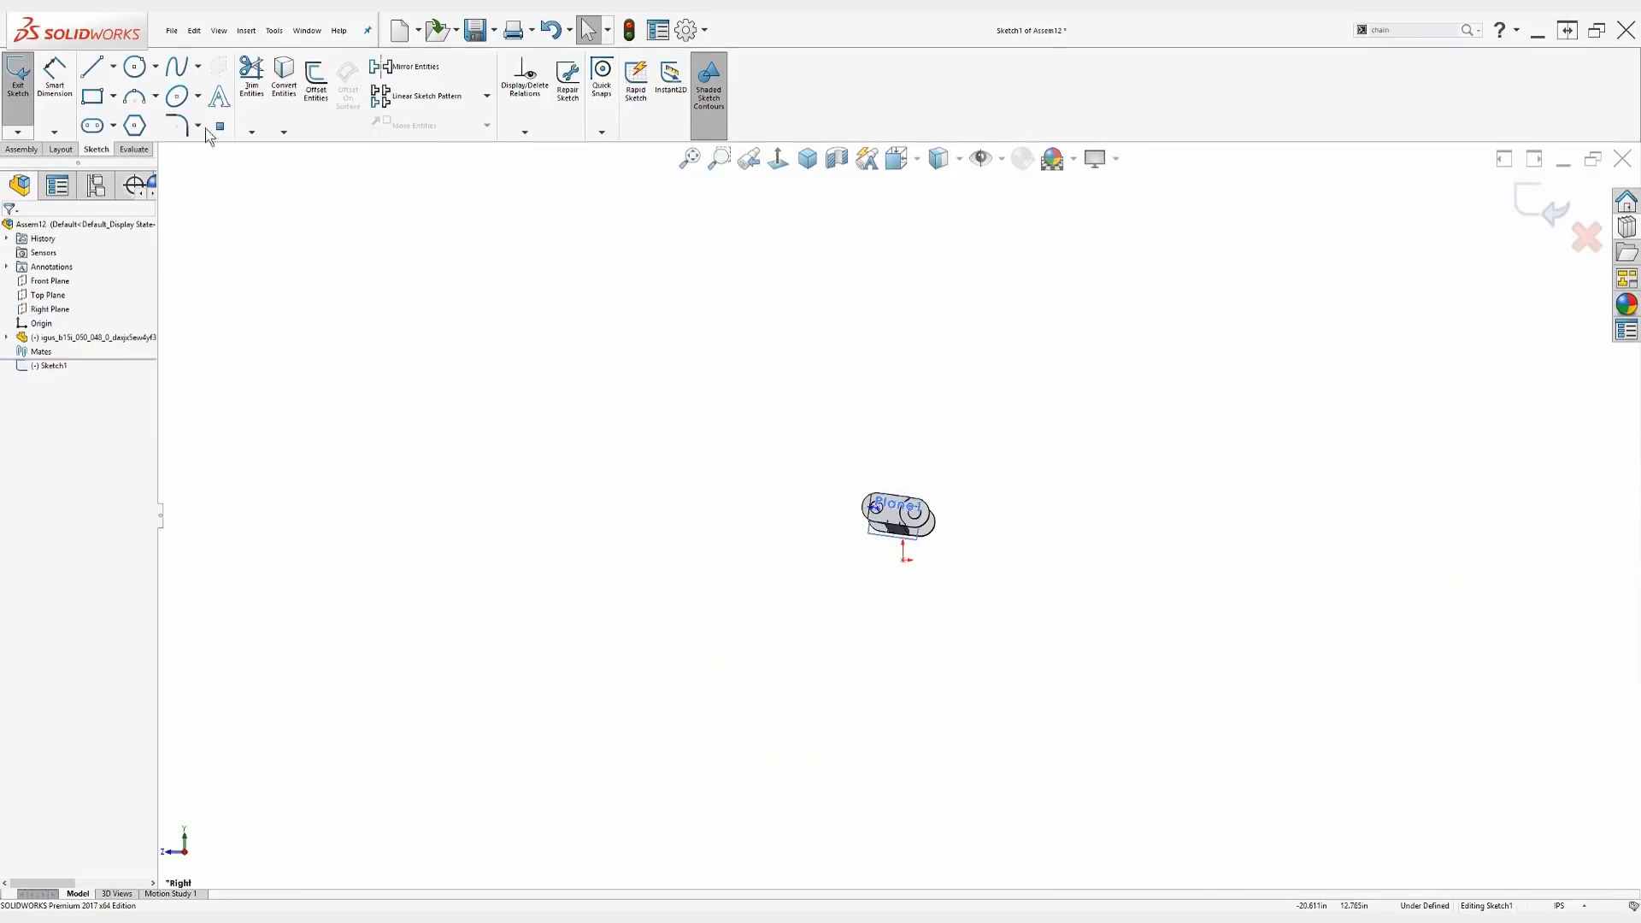
Sketch a path with a horizontal line about 14.4 in from the origin, a tangent semicircle below and a shorter return line, and exit the sketch.
{"action": "left_click", "coordinate": [97, 76]}
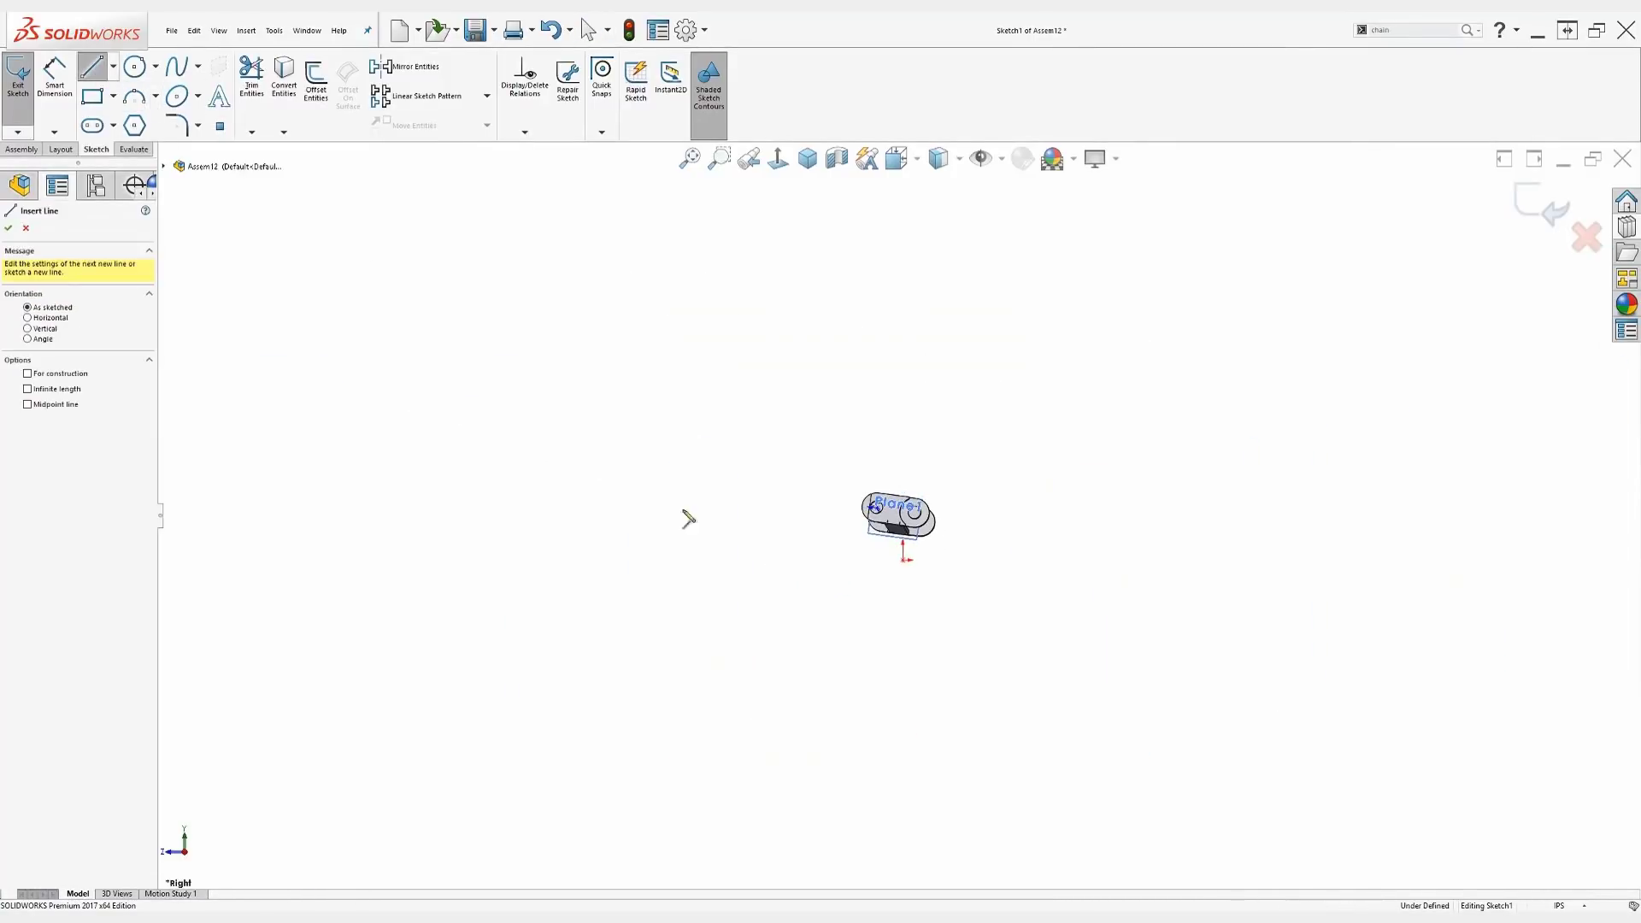
{"action": "left_click", "coordinate": [904, 560]}
{"action": "left_click", "coordinate": [441, 559]}
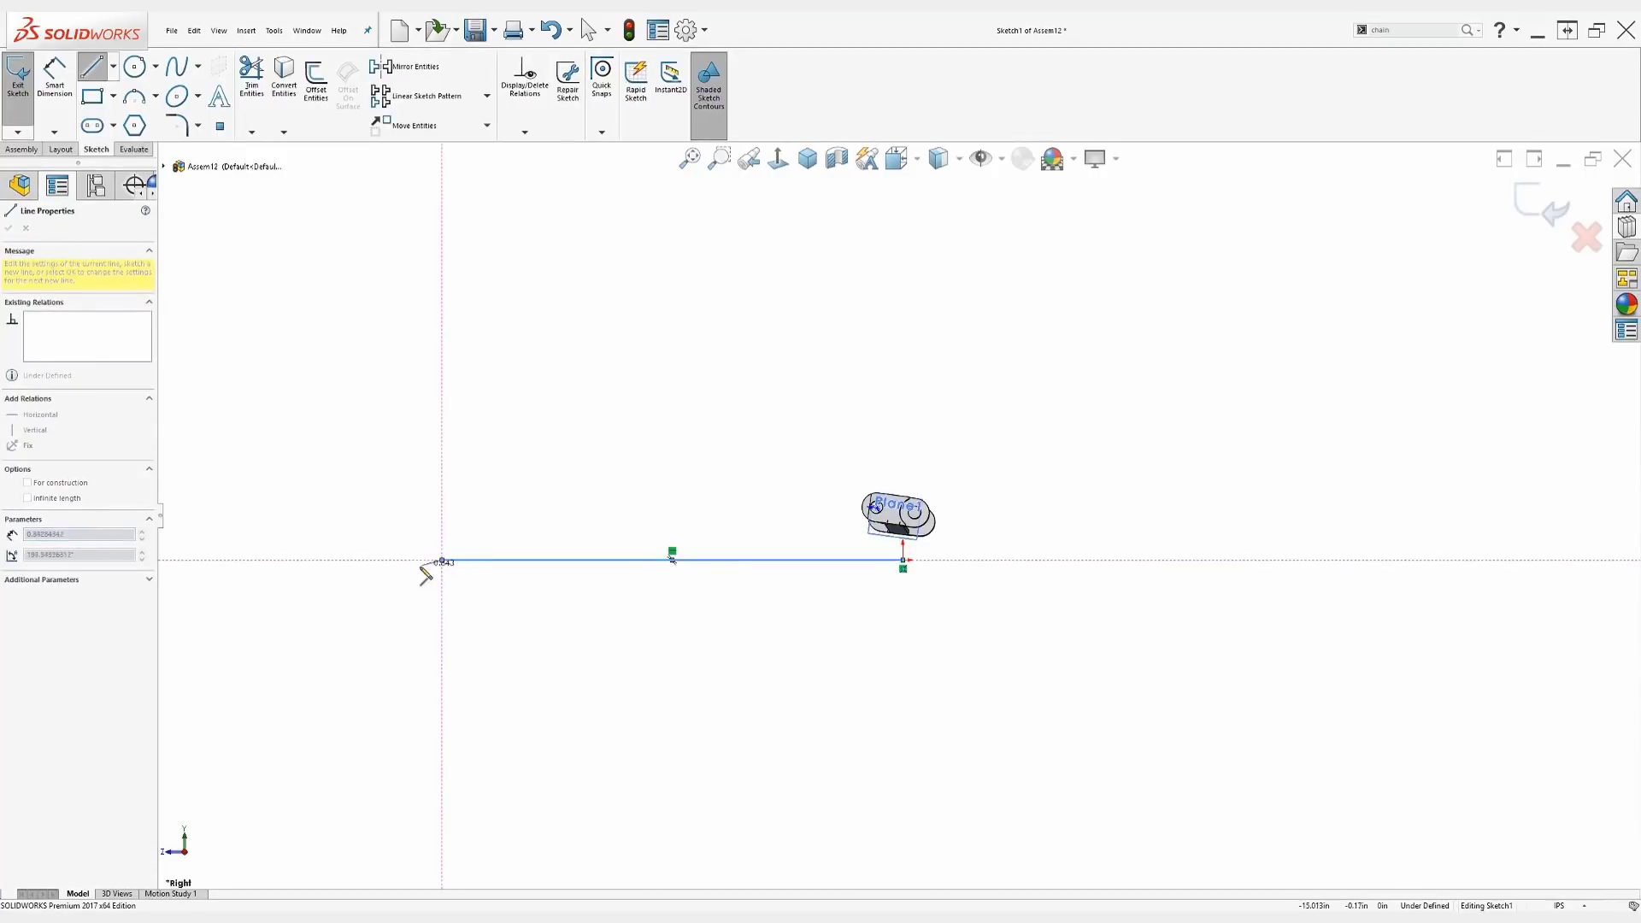
{"action": "left_click", "coordinate": [442, 762]}
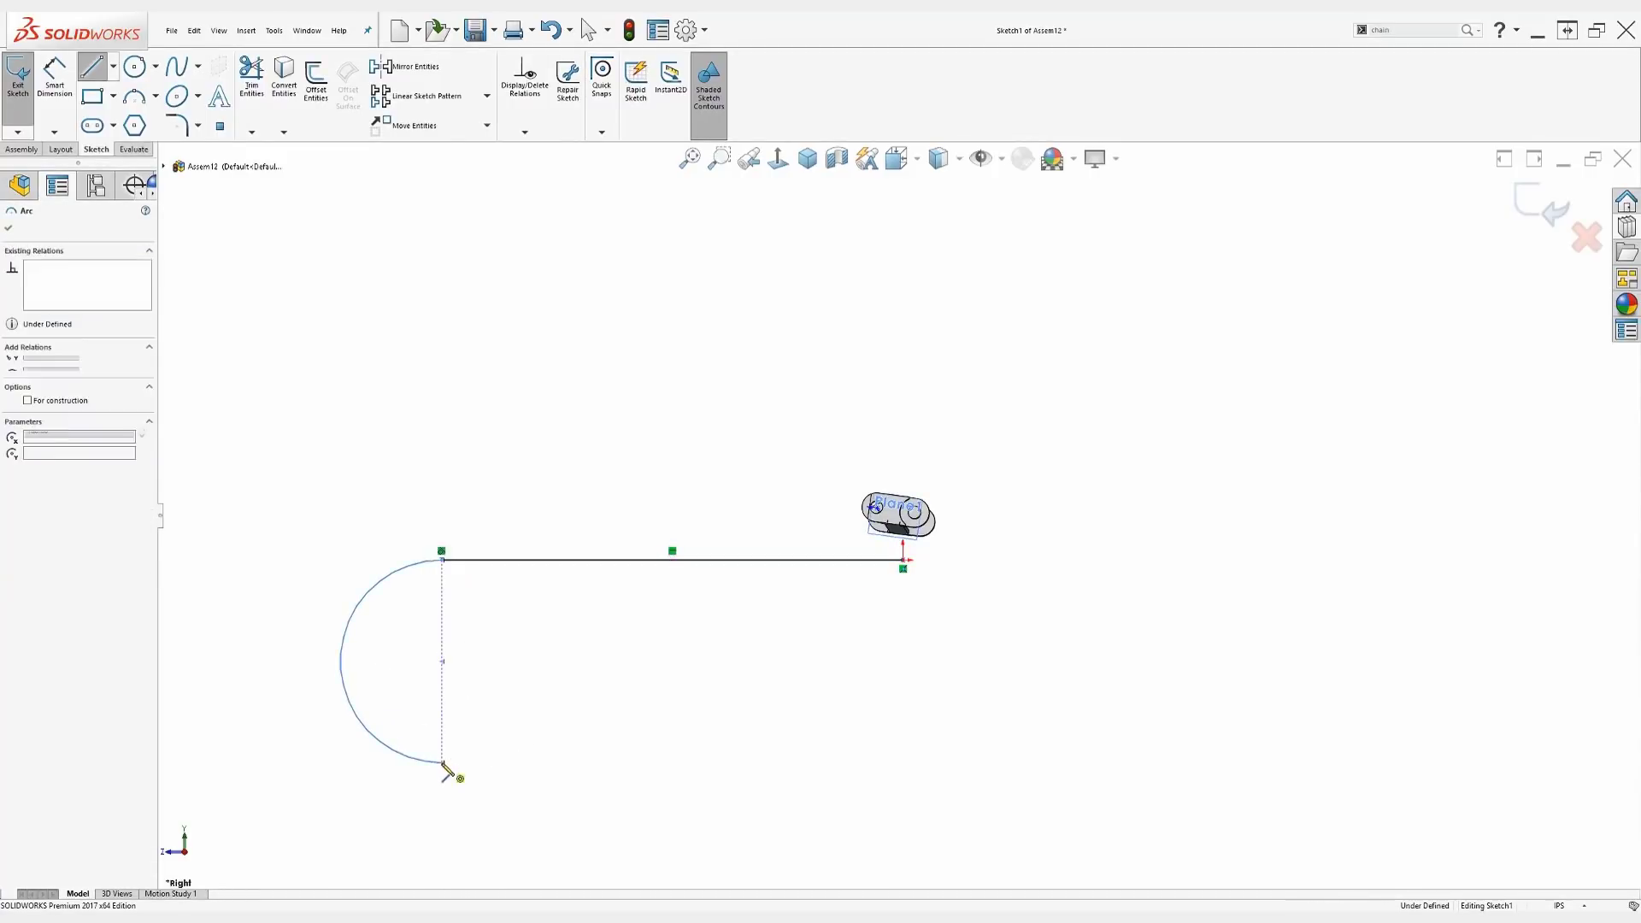
{"action": "double_click", "coordinate": [639, 763]}
{"action": "key", "text": "Escape"}
{"action": "mouse_move", "coordinate": [578, 696]}
{"action": "middle_mouse_down"}
{"action": "mouse_move", "coordinate": [663, 711]}
{"action": "mouse_move", "coordinate": [663, 730]}
{"action": "middle_mouse_up"}
{"action": "left_click", "coordinate": [1543, 205]}
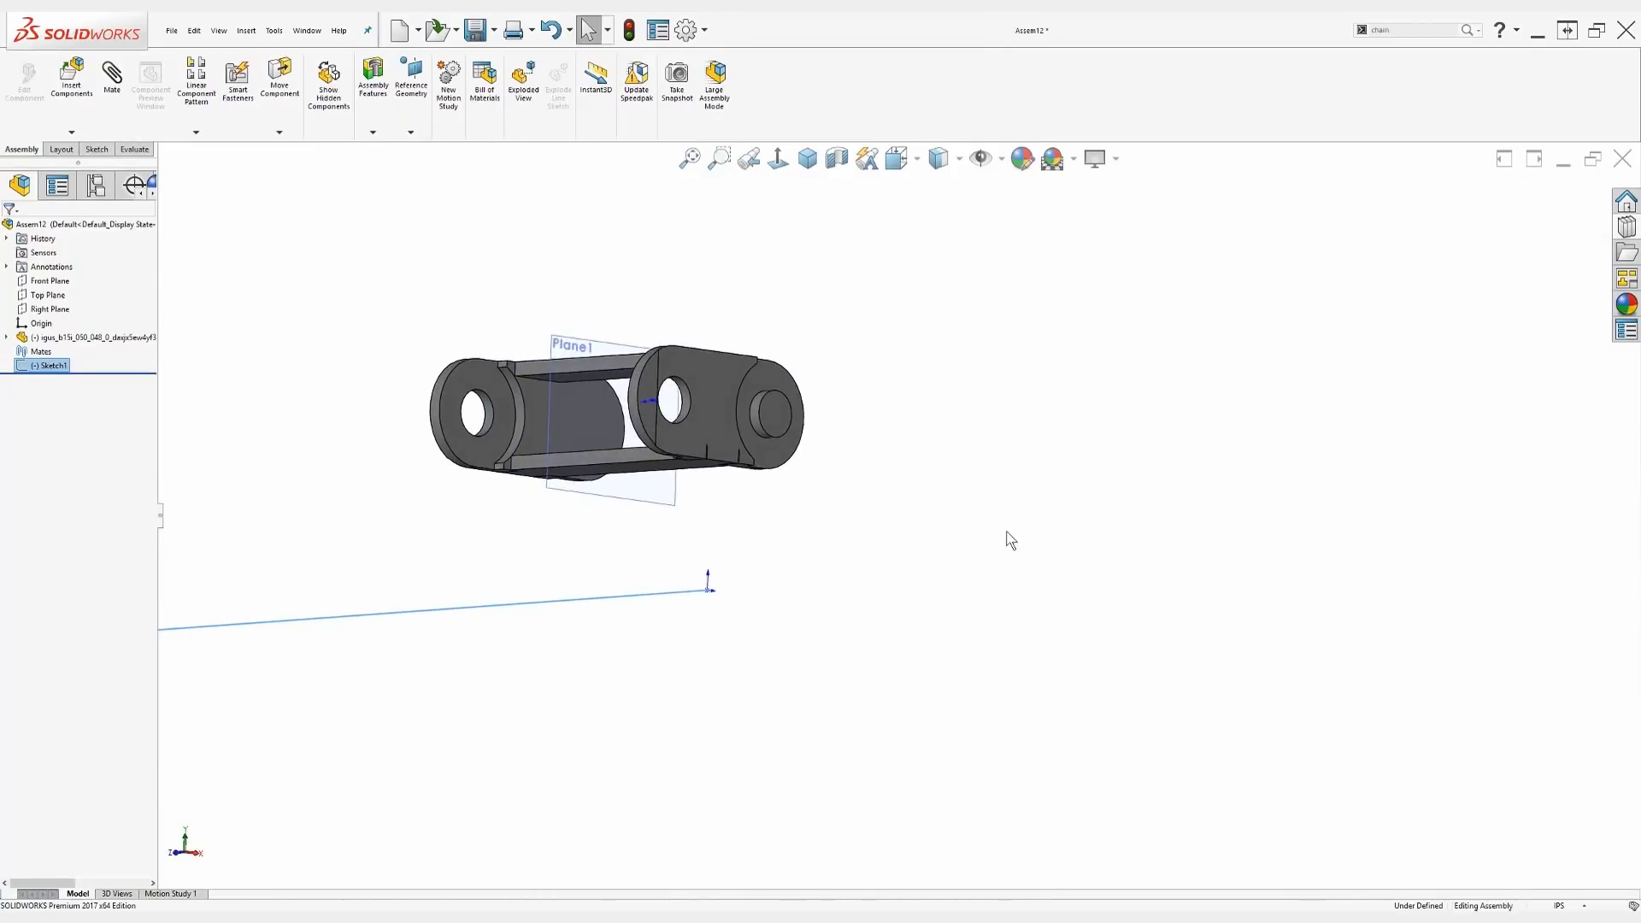
Start a Chain Component Pattern using the connected linkage pitch method.
{"action": "scroll", "coordinate": [915, 573], "scroll_direction": "up", "scroll_amount": 3}
{"action": "scroll", "coordinate": [907, 584], "scroll_direction": "up", "scroll_amount": 2}
{"action": "middle_click_drag", "start_coordinate": [549, 659], "coordinate": [556, 685]}
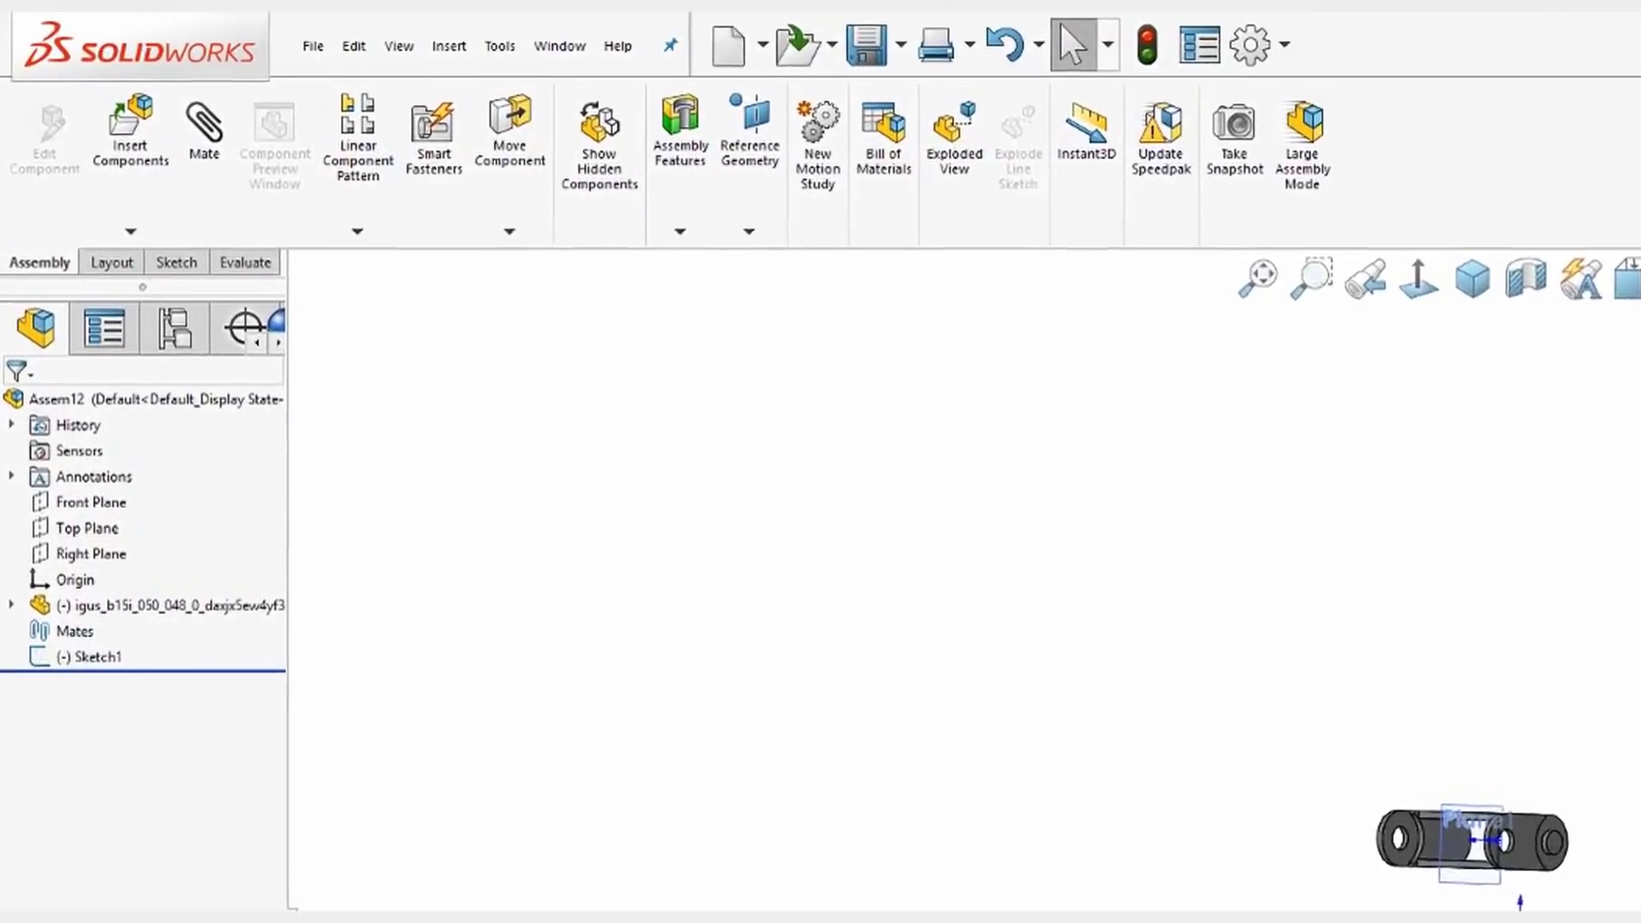
{"action": "left_click", "coordinate": [391, 251]}
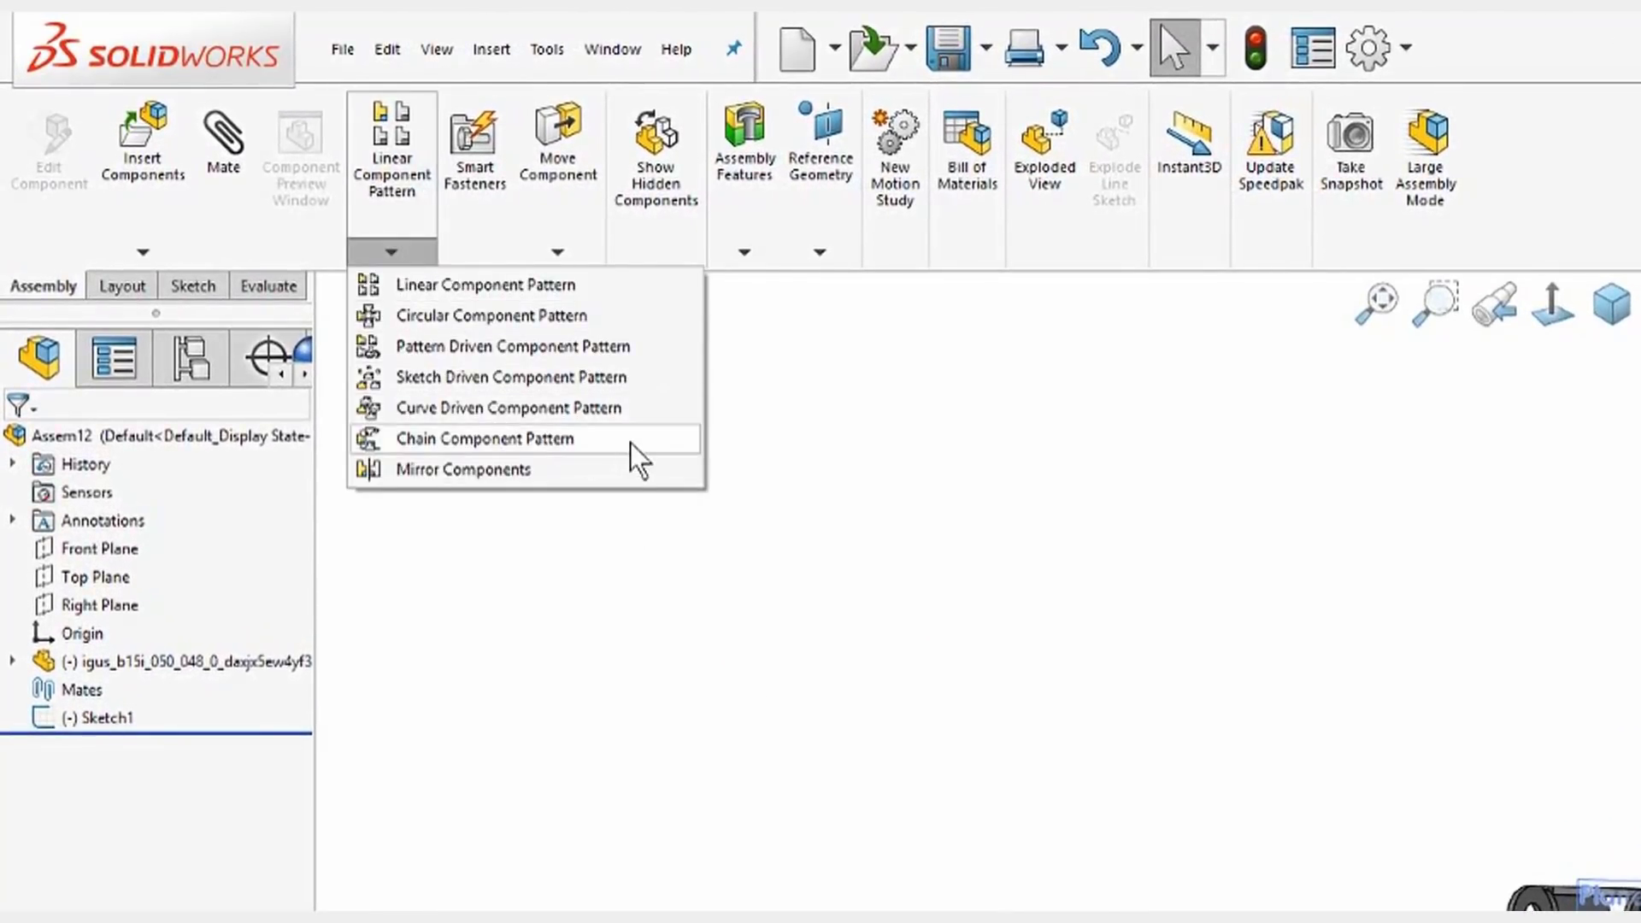
{"action": "left_click", "coordinate": [485, 438]}
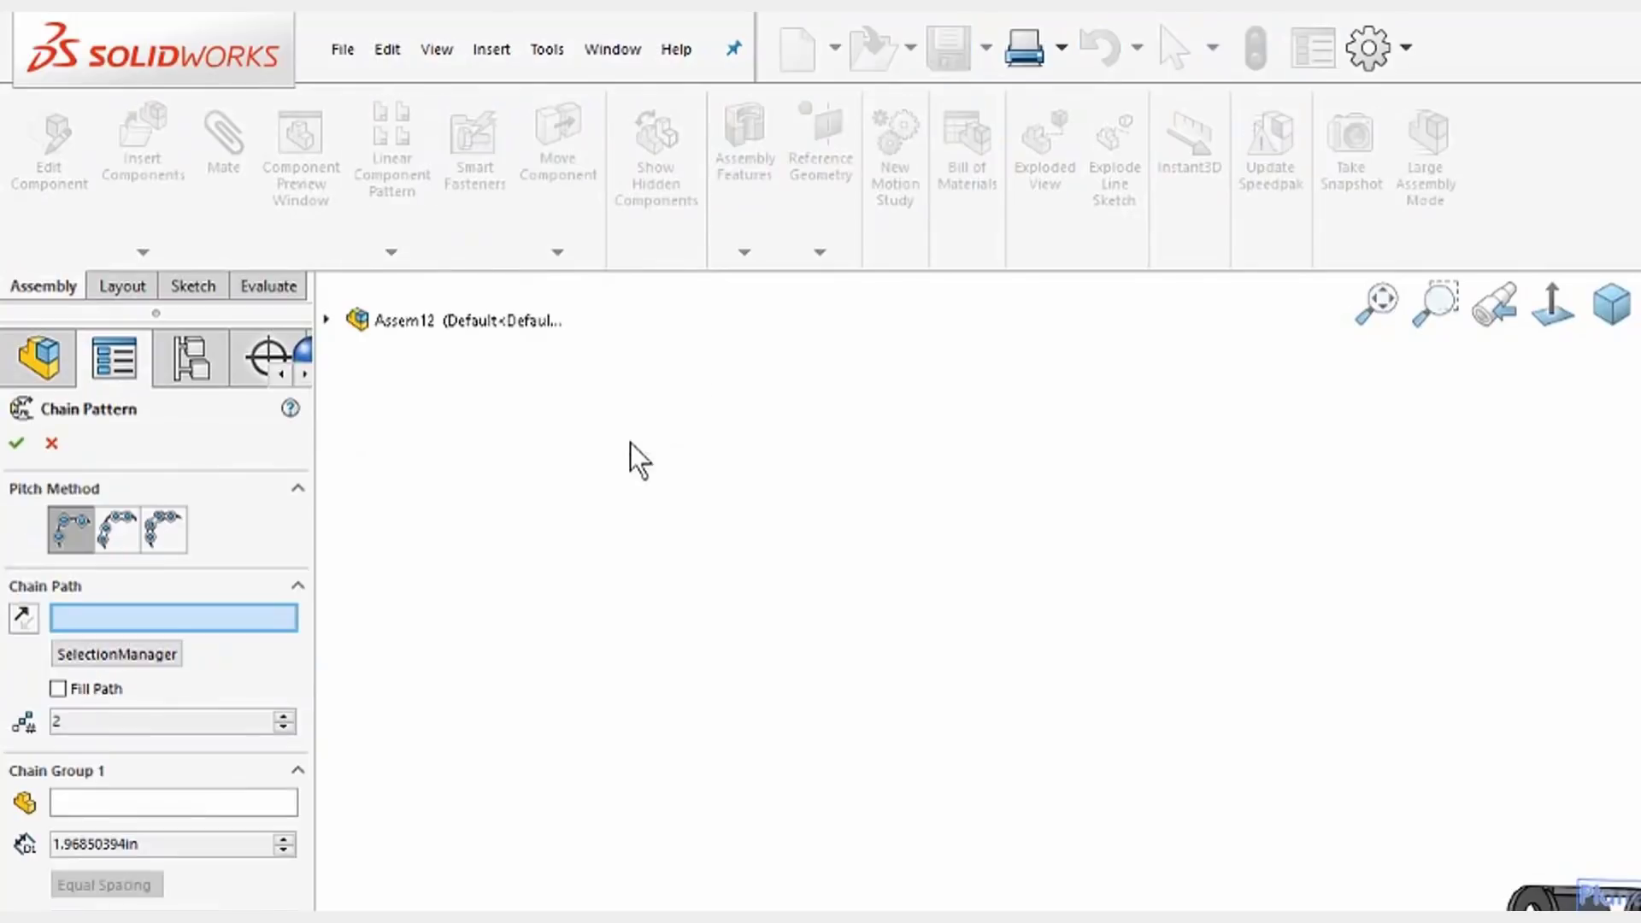
{"action": "left_click", "coordinate": [153, 544]}
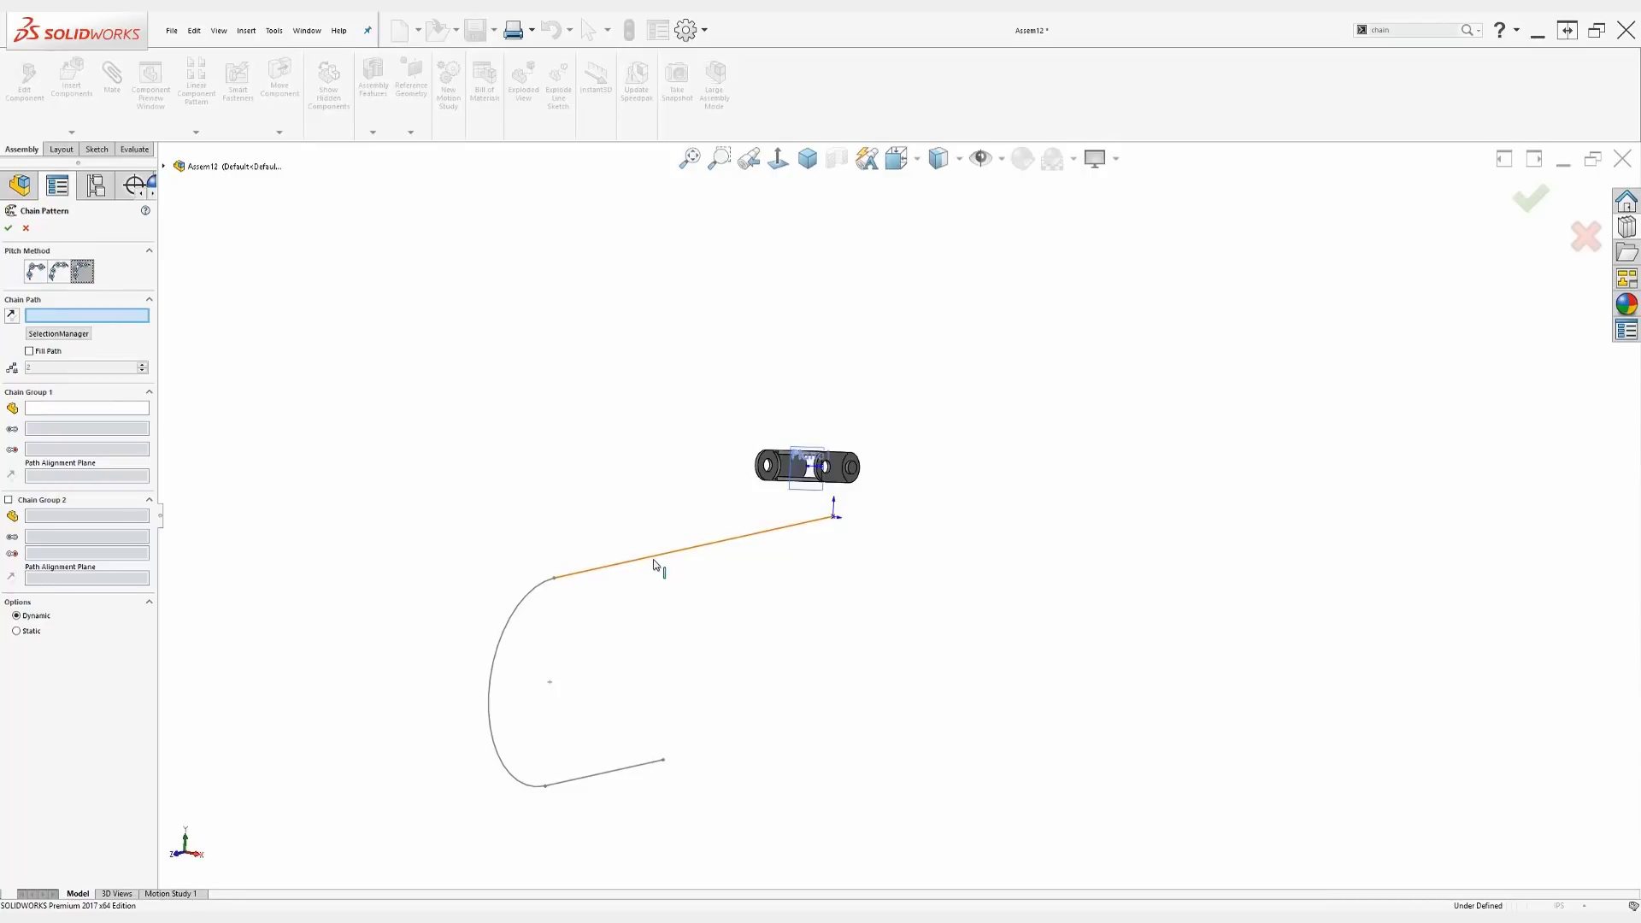
{"action": "left_click", "coordinate": [657, 565]}
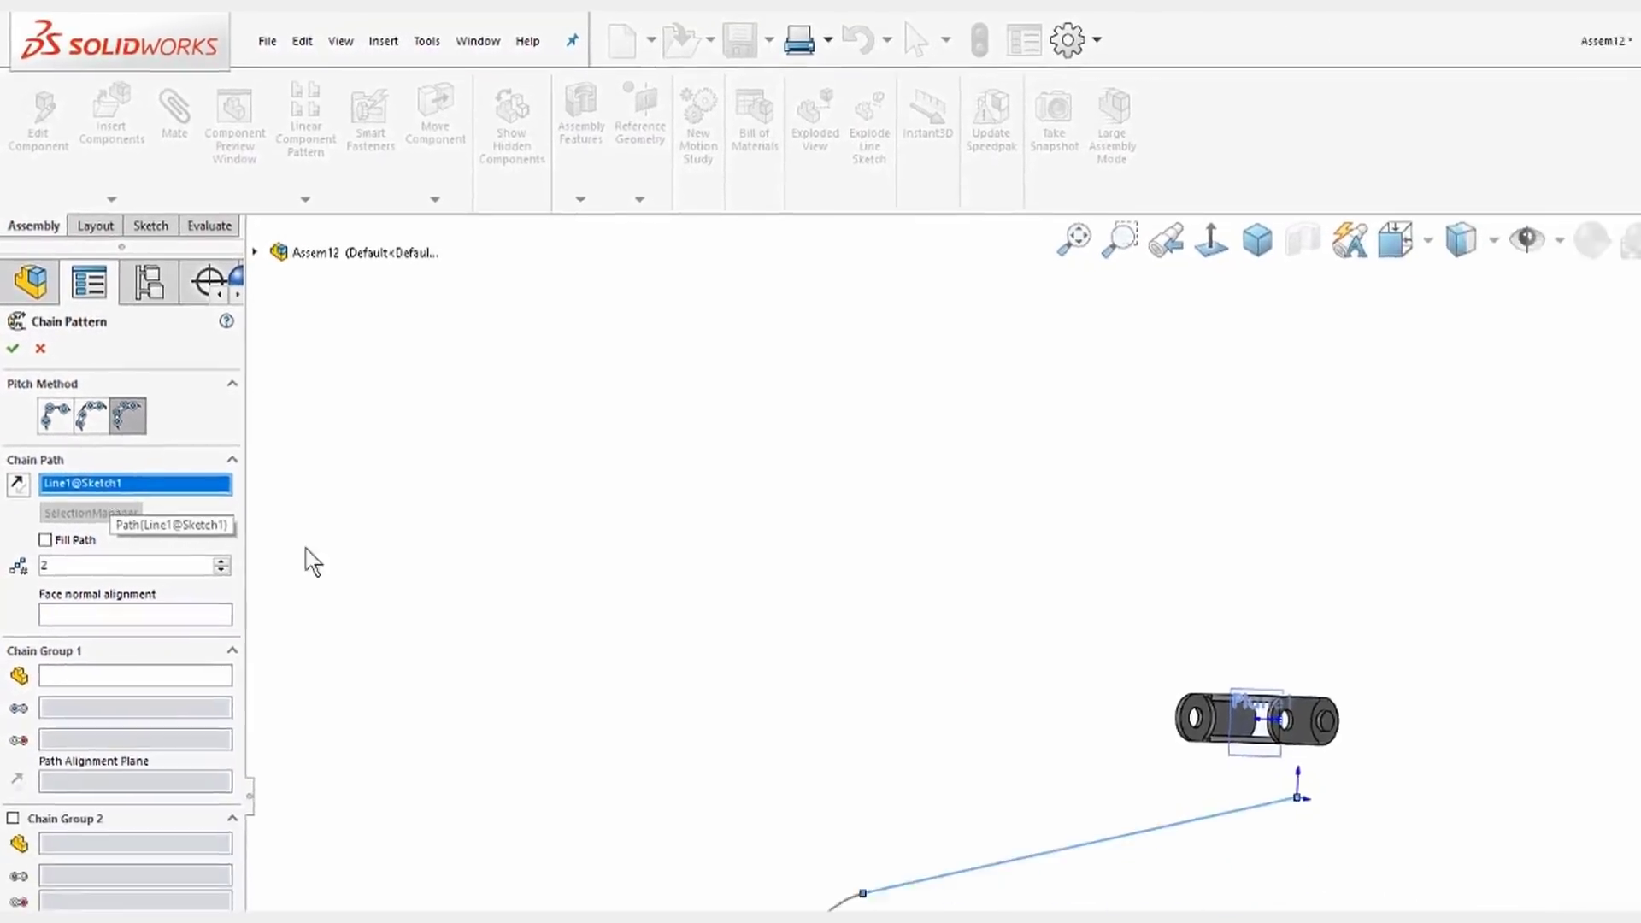
{"action": "key", "text": "ctrl+8"}
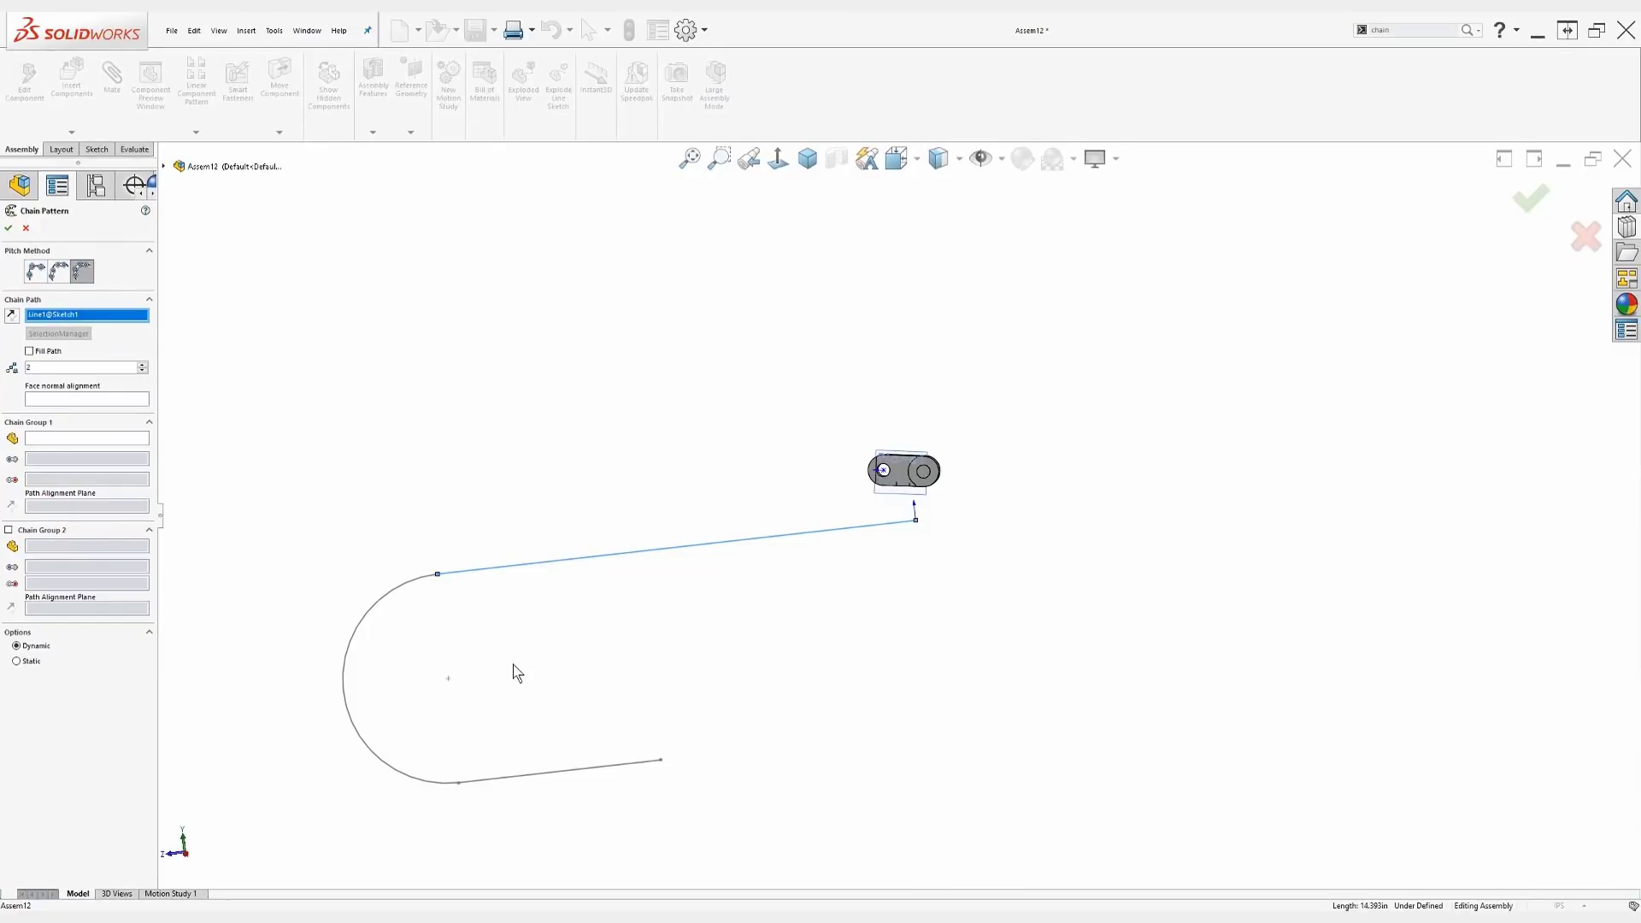
{"action": "right_click", "coordinate": [111, 315]}
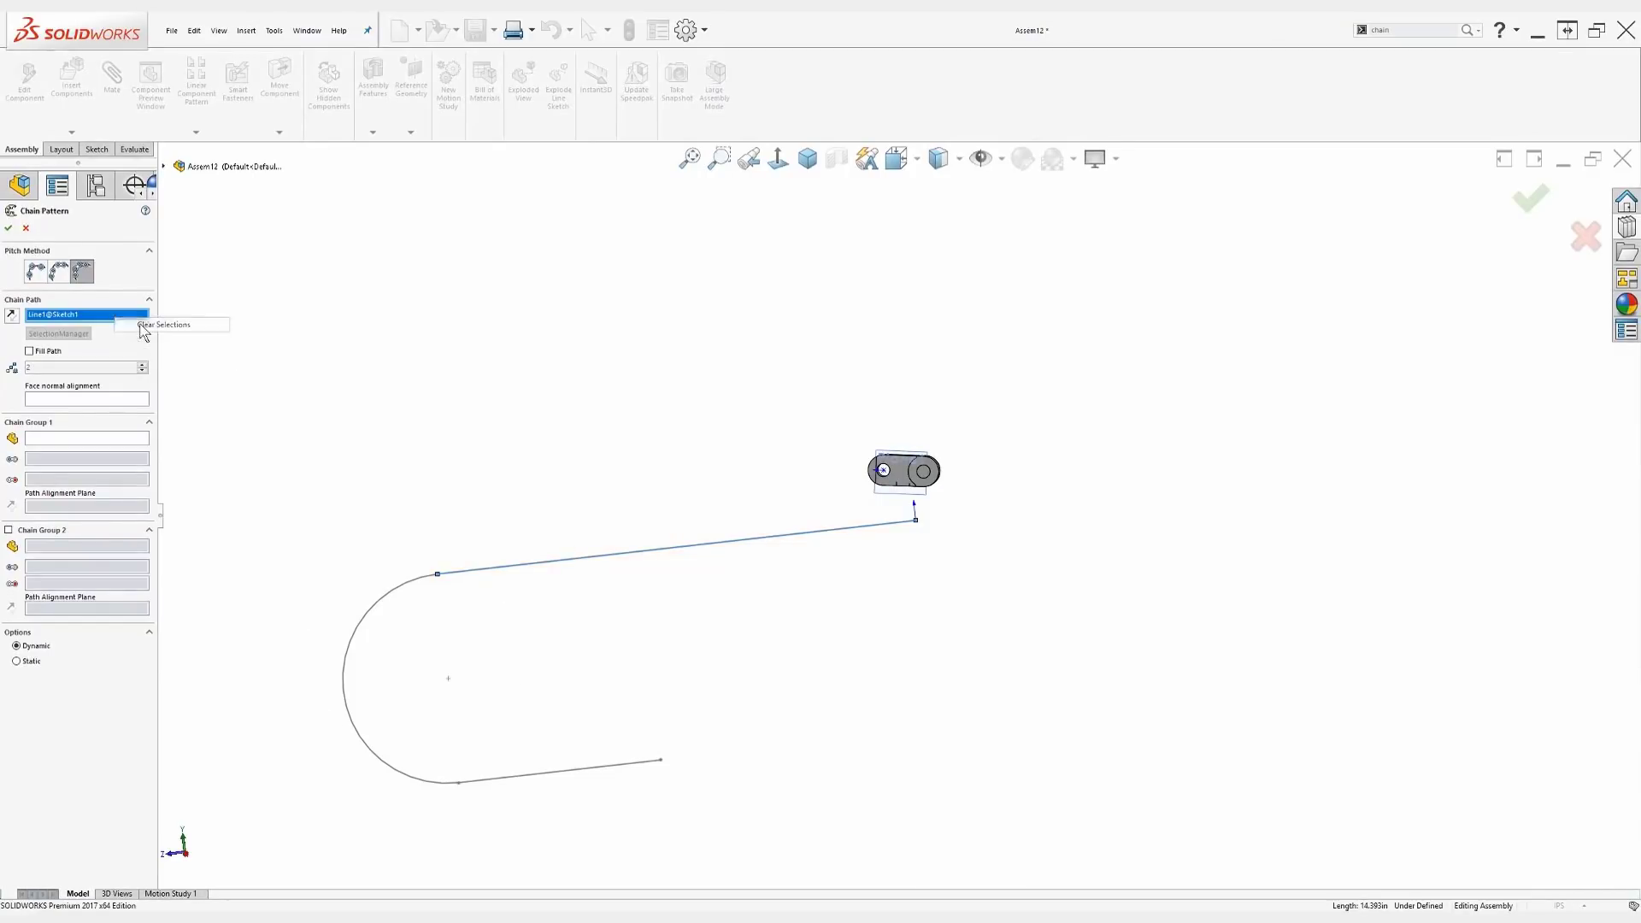
{"action": "left_click", "coordinate": [141, 332]}
Set the chain path to the entire sketched line-arc-line profile, selected as an open loop.
{"action": "mouse_move", "coordinate": [402, 461]}
{"action": "middle_mouse_down"}
{"action": "mouse_move", "coordinate": [451, 447]}
{"action": "mouse_move", "coordinate": [468, 469]}
{"action": "middle_mouse_up"}
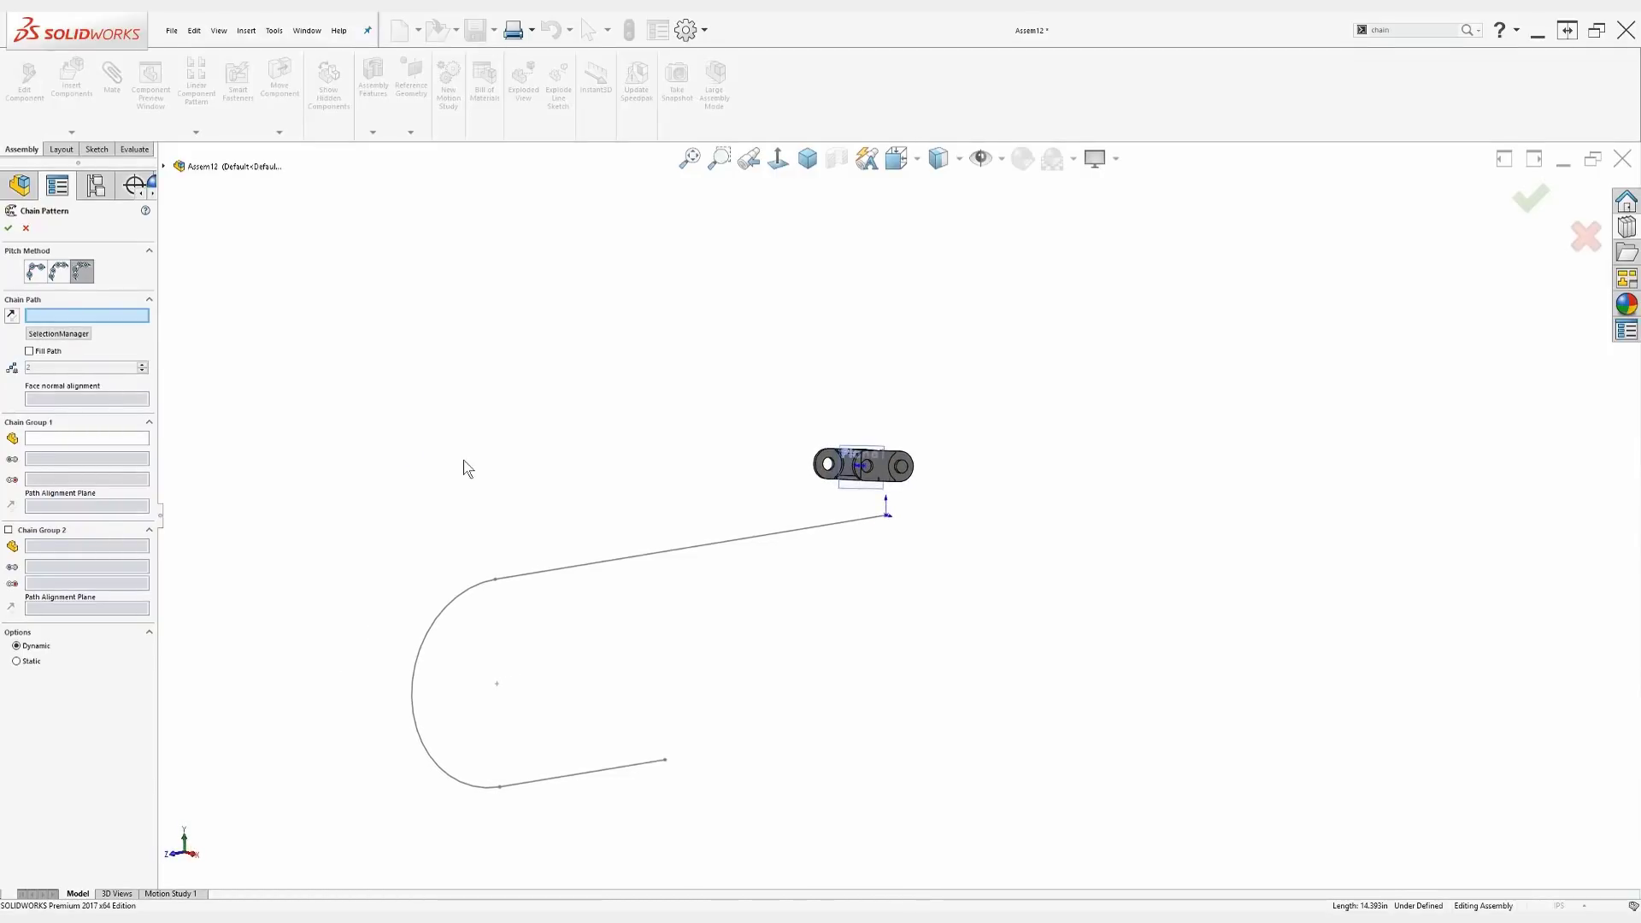
{"action": "right_click", "coordinate": [466, 469]}
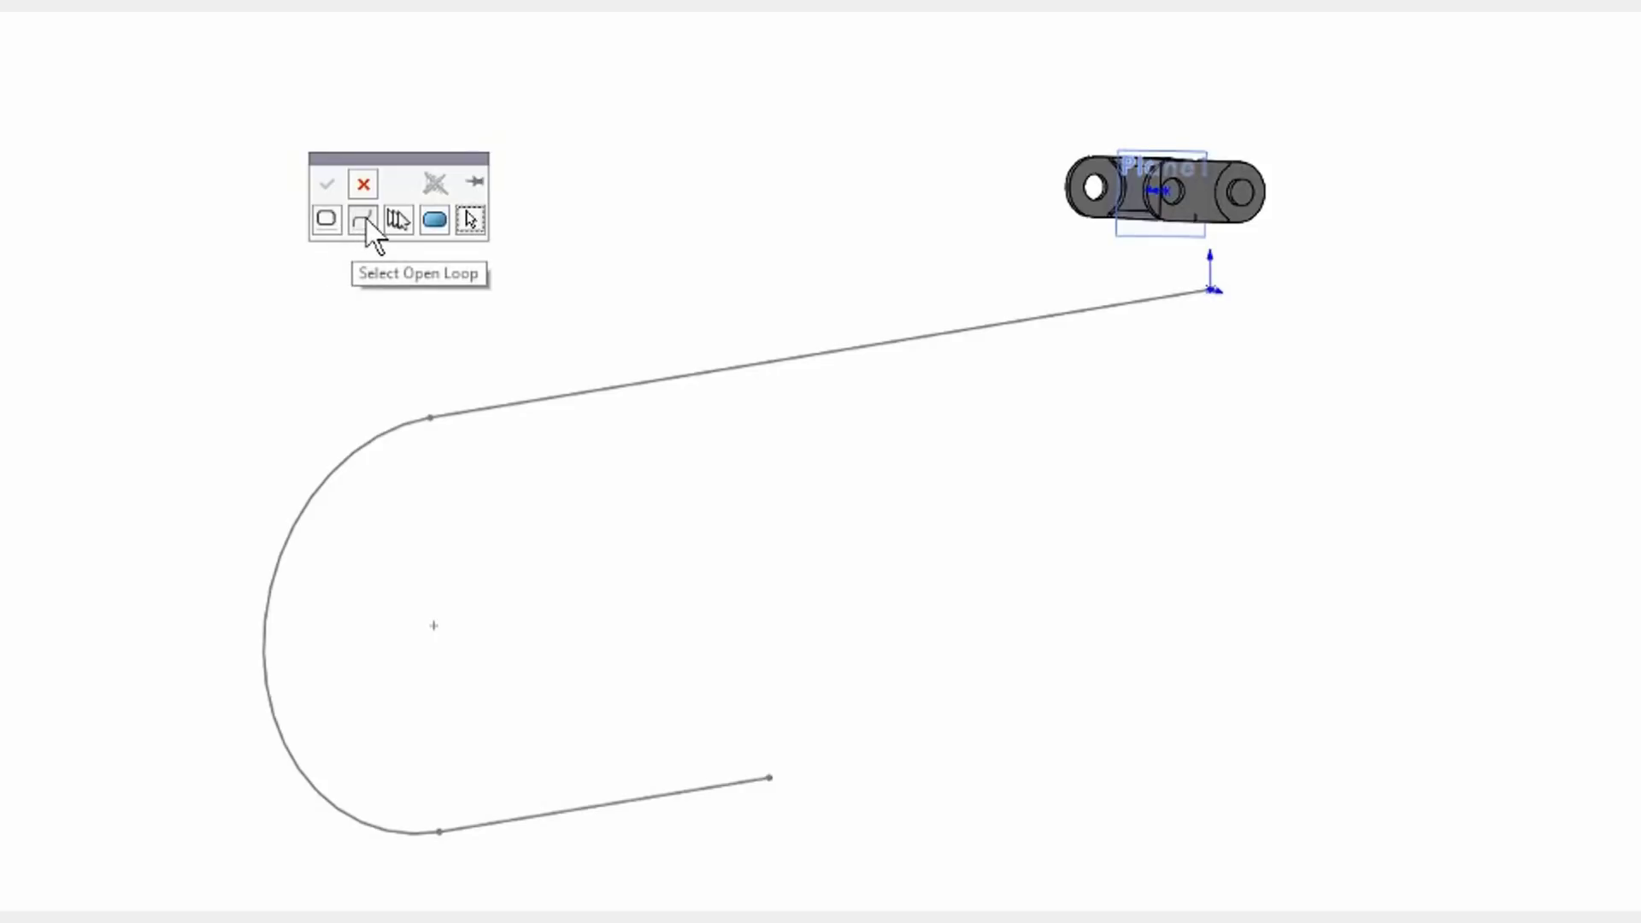
{"action": "left_click", "coordinate": [365, 219]}
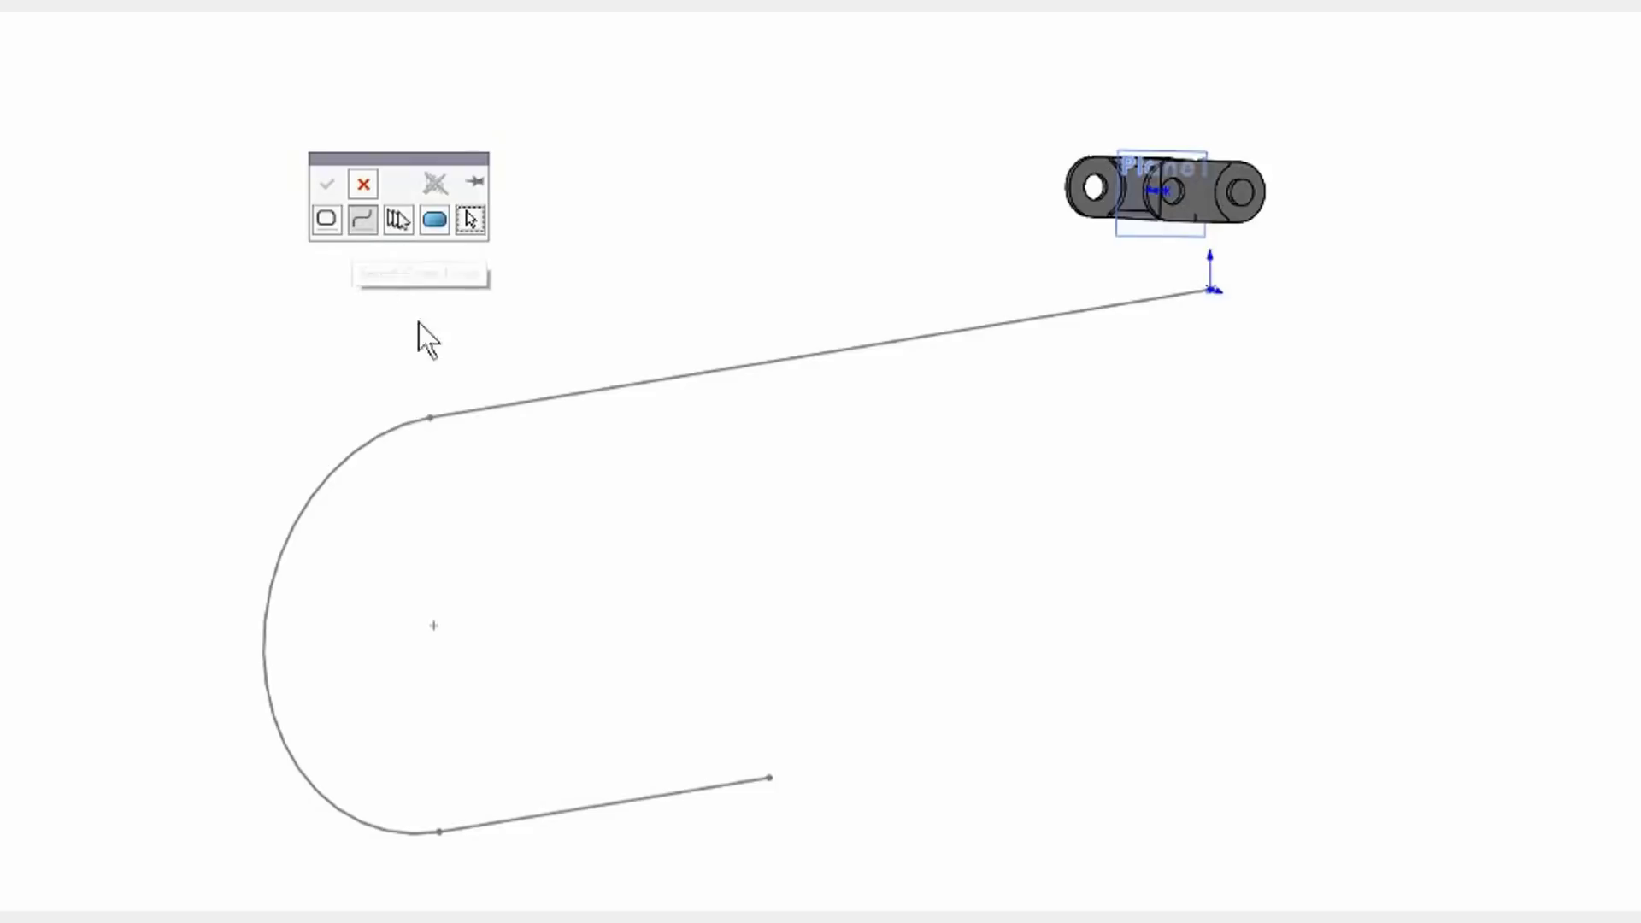
{"action": "left_click", "coordinate": [506, 405]}
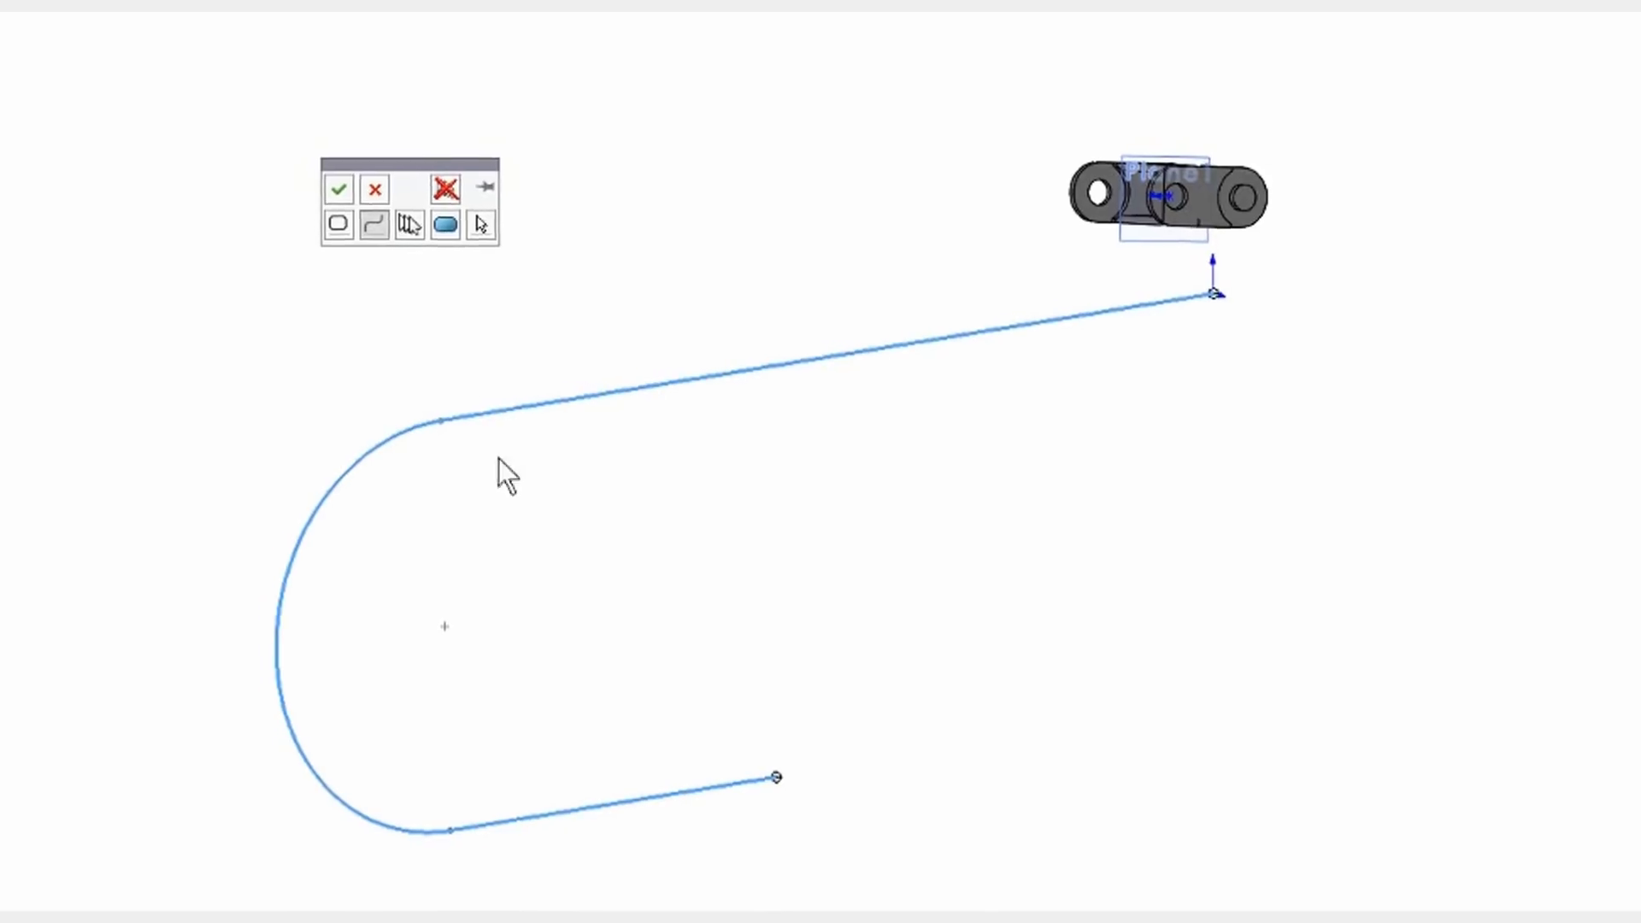
{"action": "left_click", "coordinate": [326, 184]}
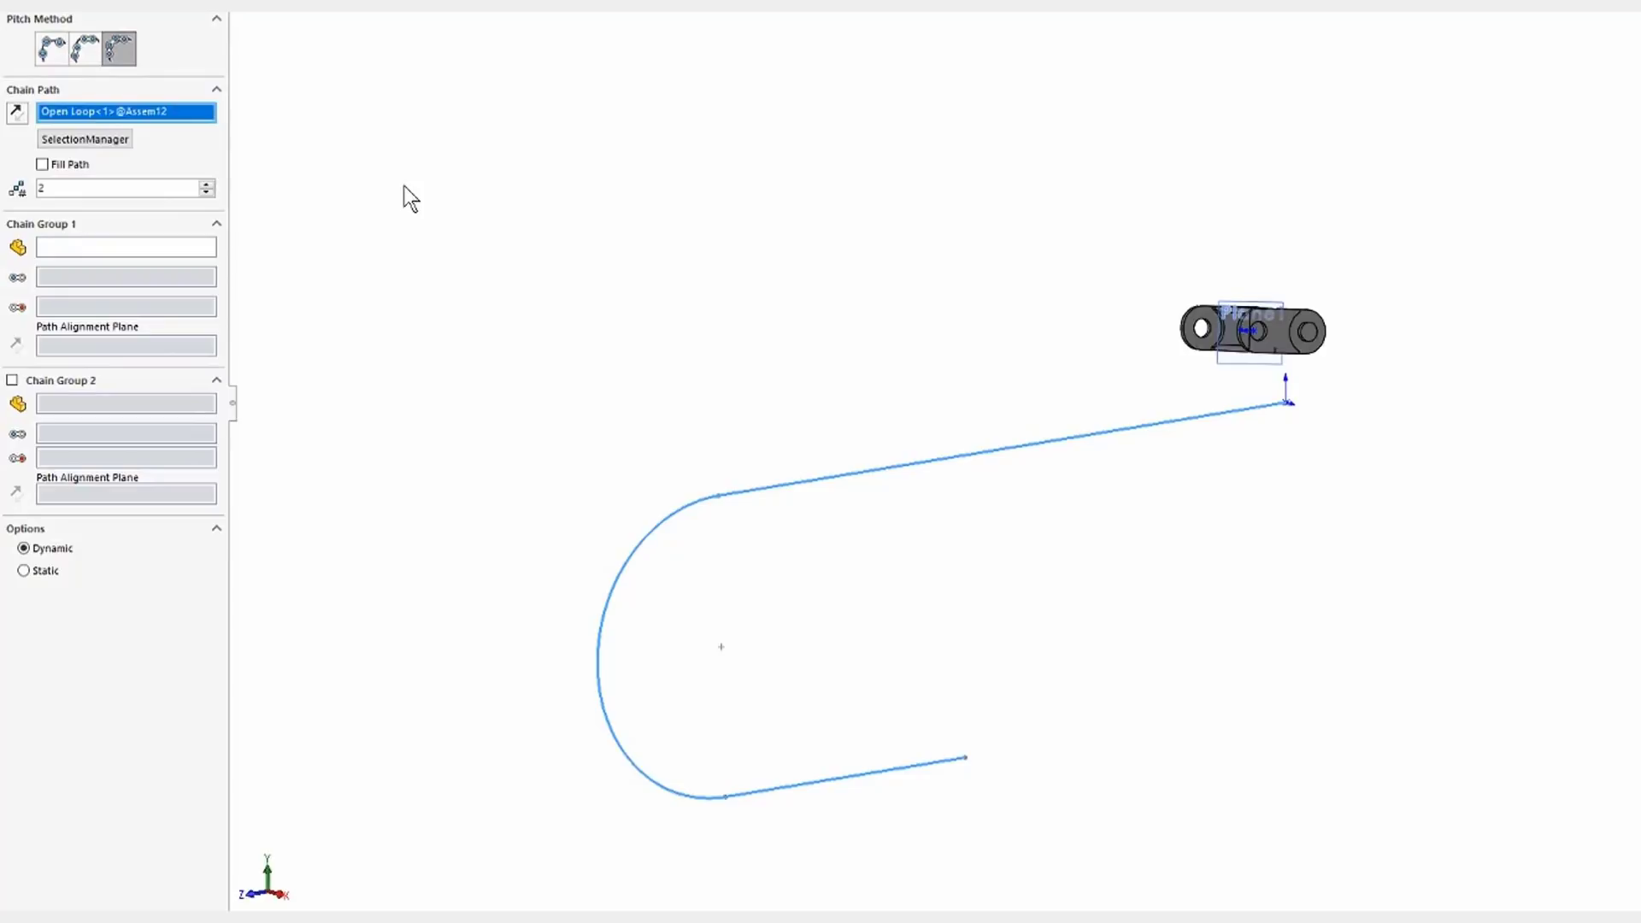
Define Chain Group 1 with the cable carrier link, its middle hole and end pin faces as path links, and Plane1 as path alignment plane.
{"action": "left_click", "coordinate": [110, 246]}
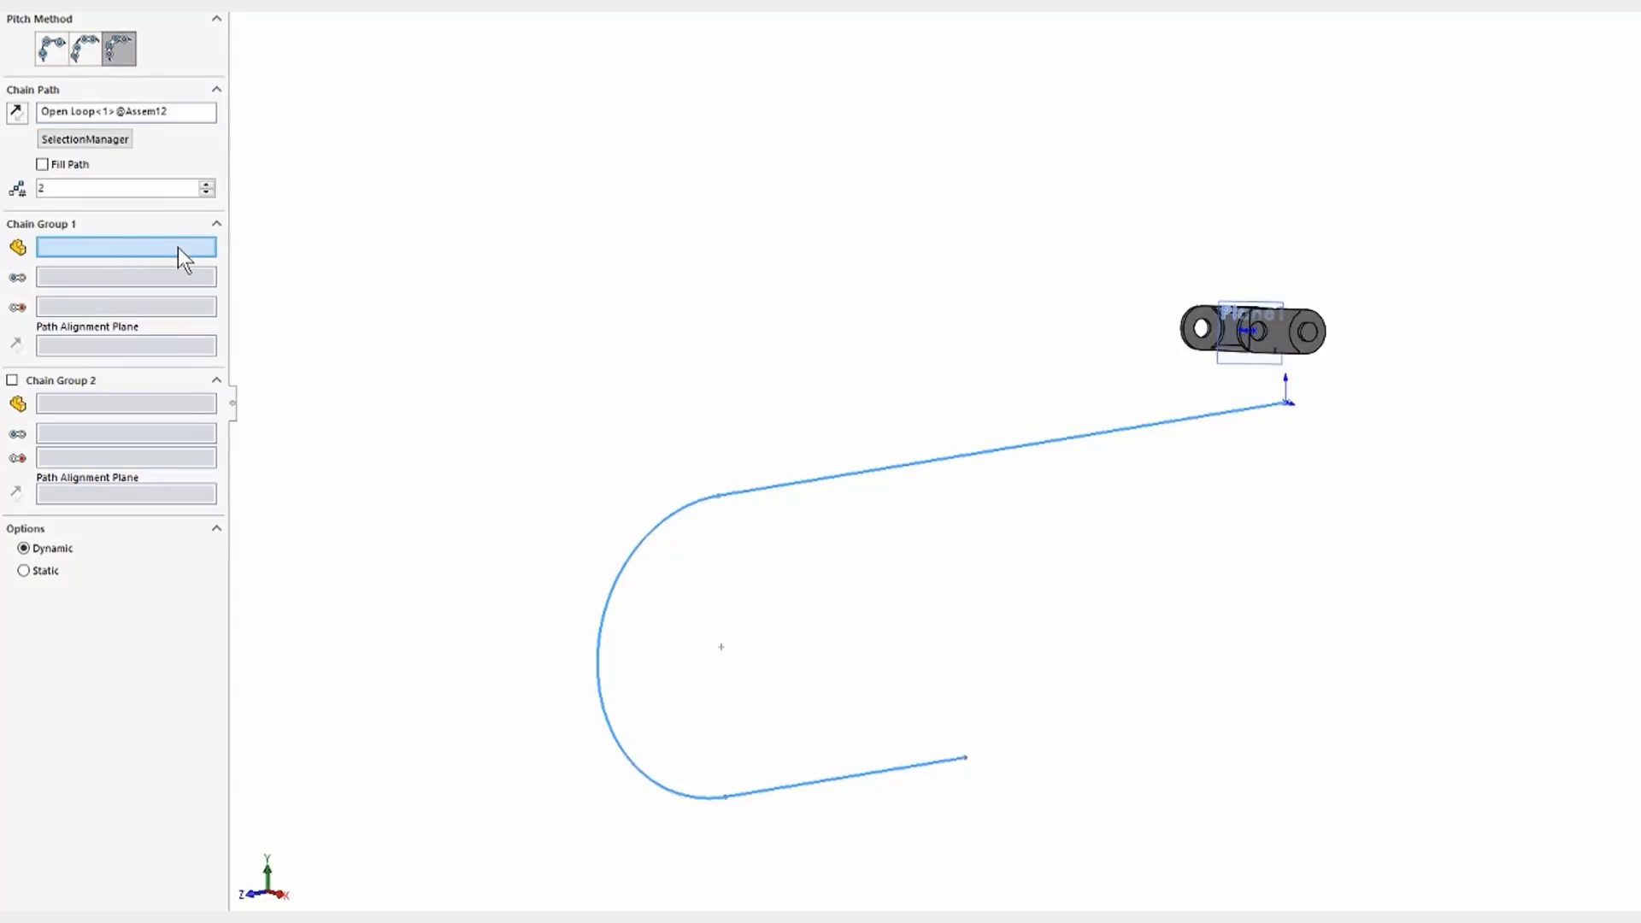
{"action": "left_click", "coordinate": [1195, 335]}
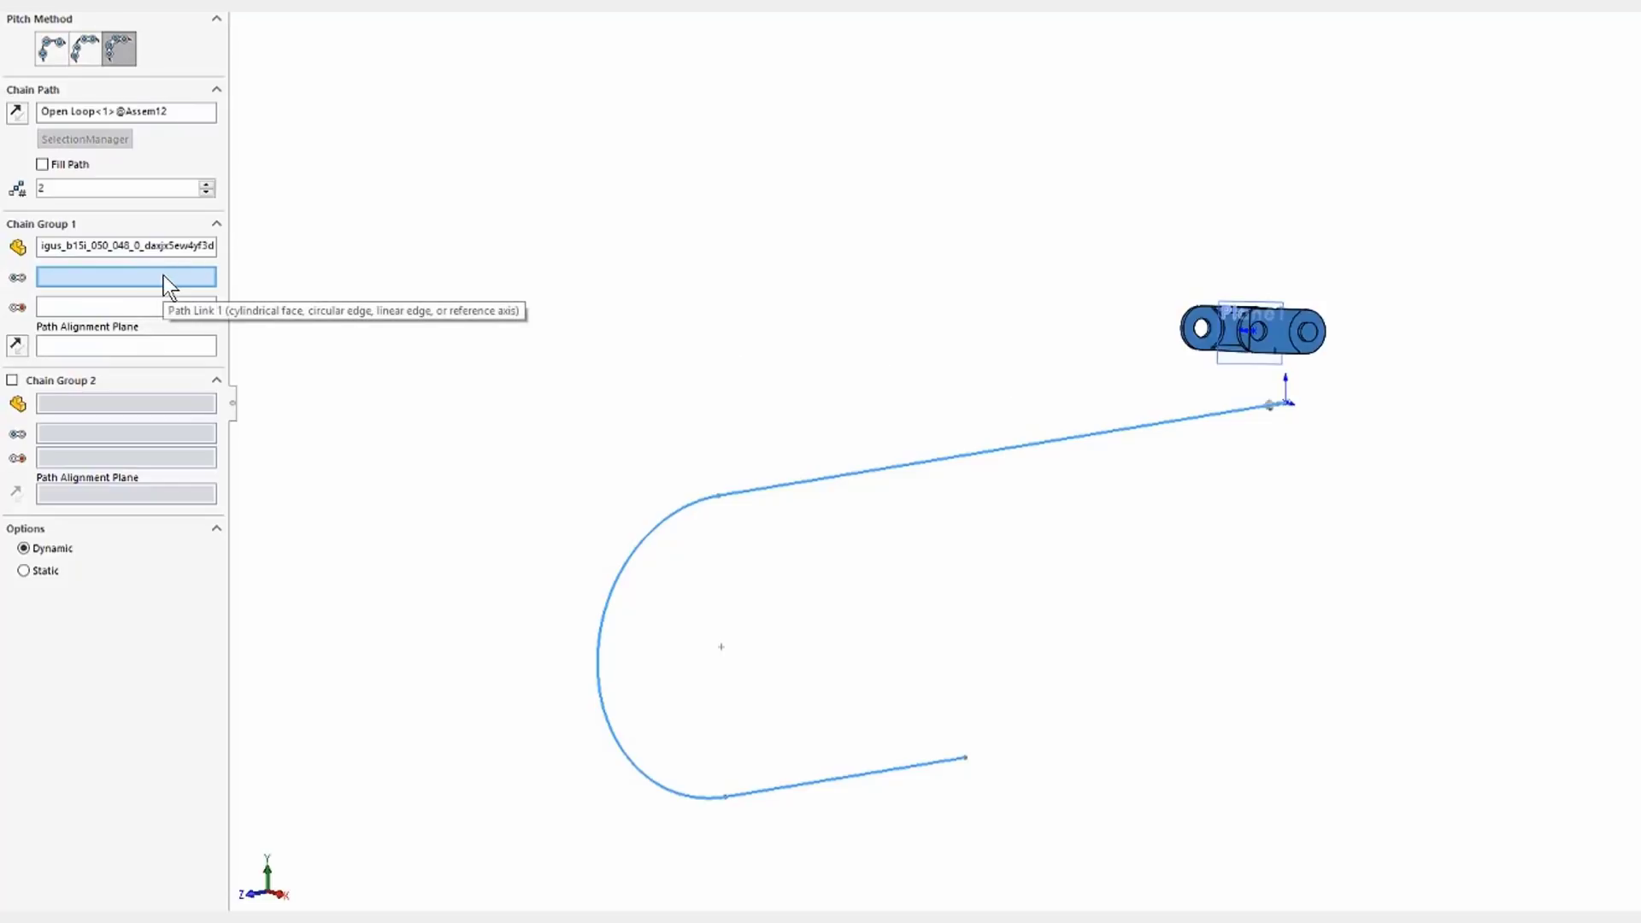
{"action": "scroll", "coordinate": [1282, 316], "scroll_direction": "up", "scroll_amount": 2}
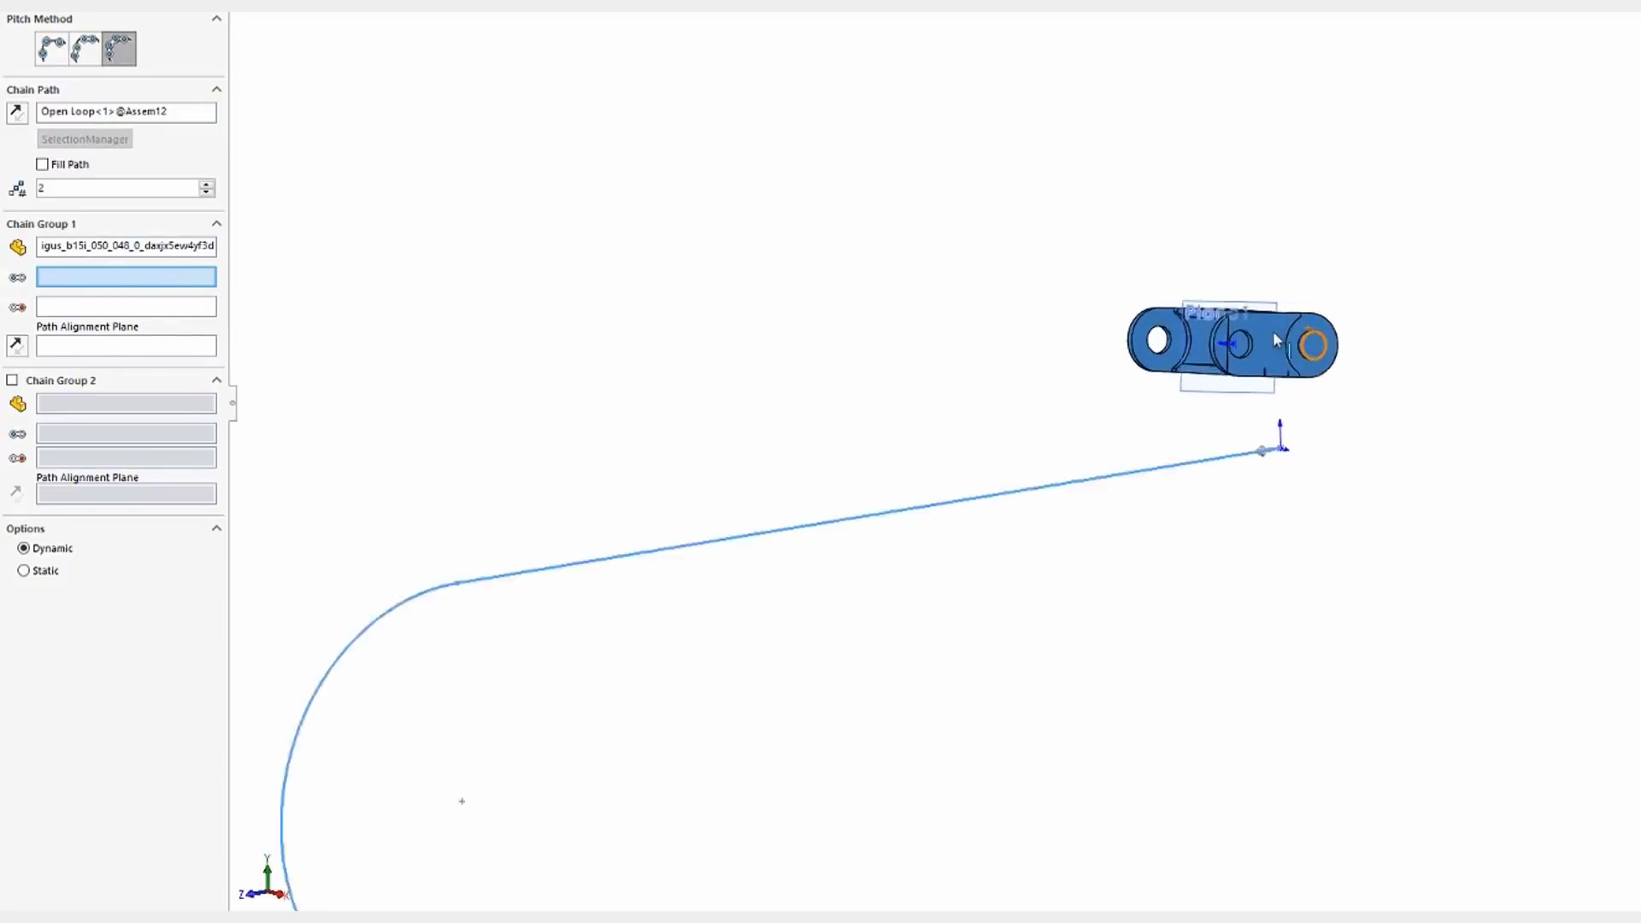
{"action": "scroll", "coordinate": [1277, 340], "scroll_direction": "up", "scroll_amount": 4}
{"action": "left_click", "coordinate": [1256, 374]}
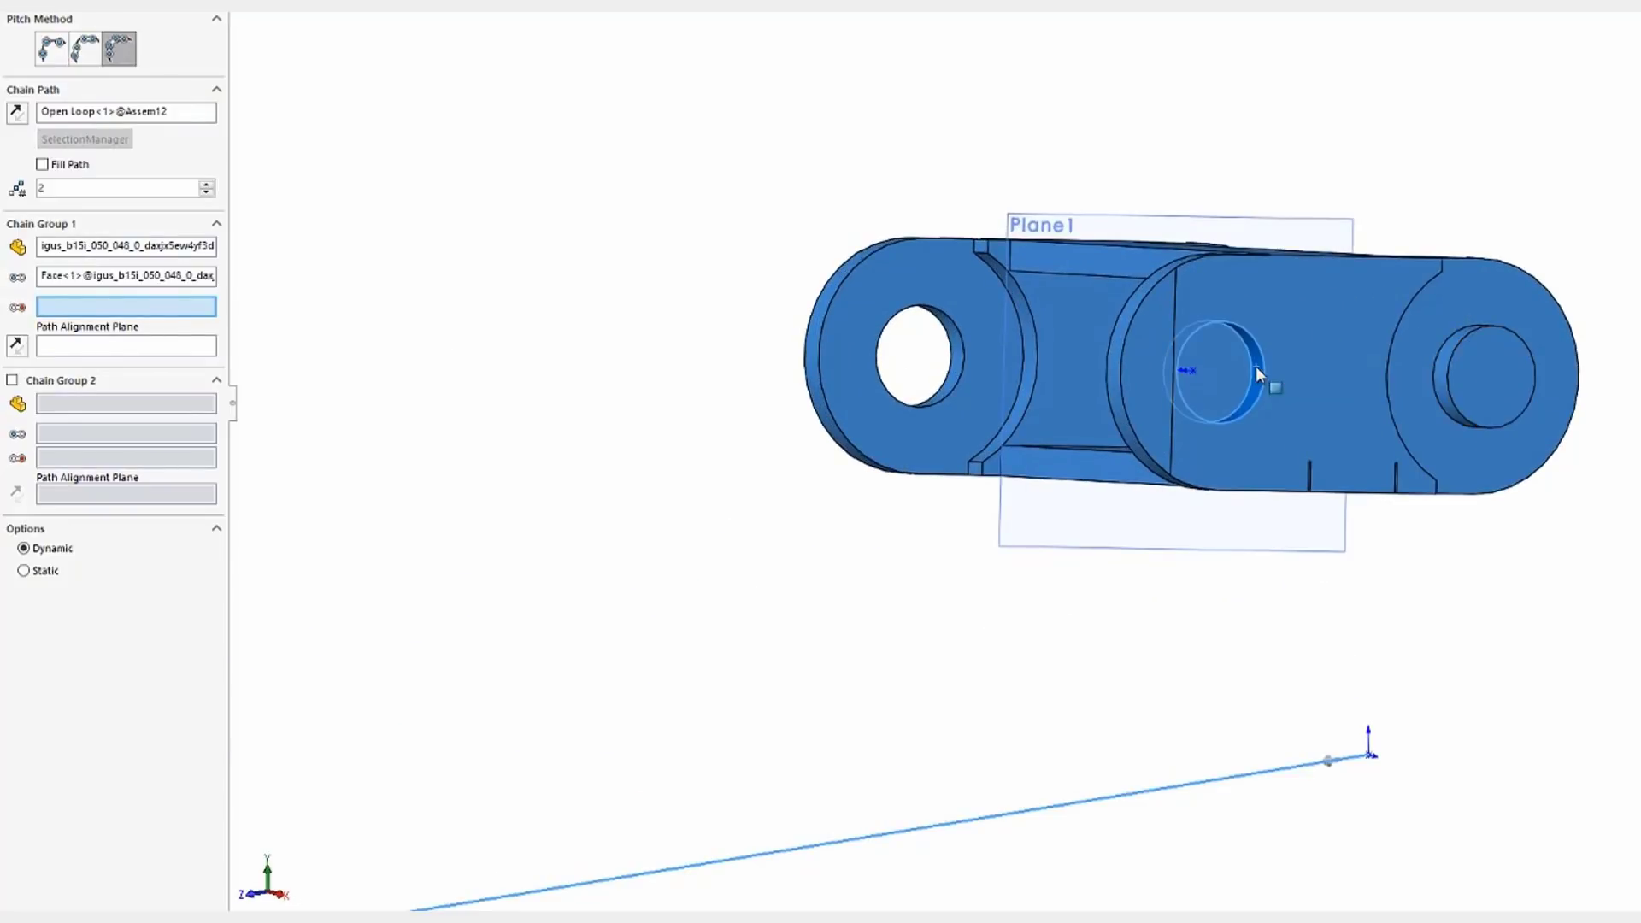
{"action": "left_click", "coordinate": [1445, 366]}
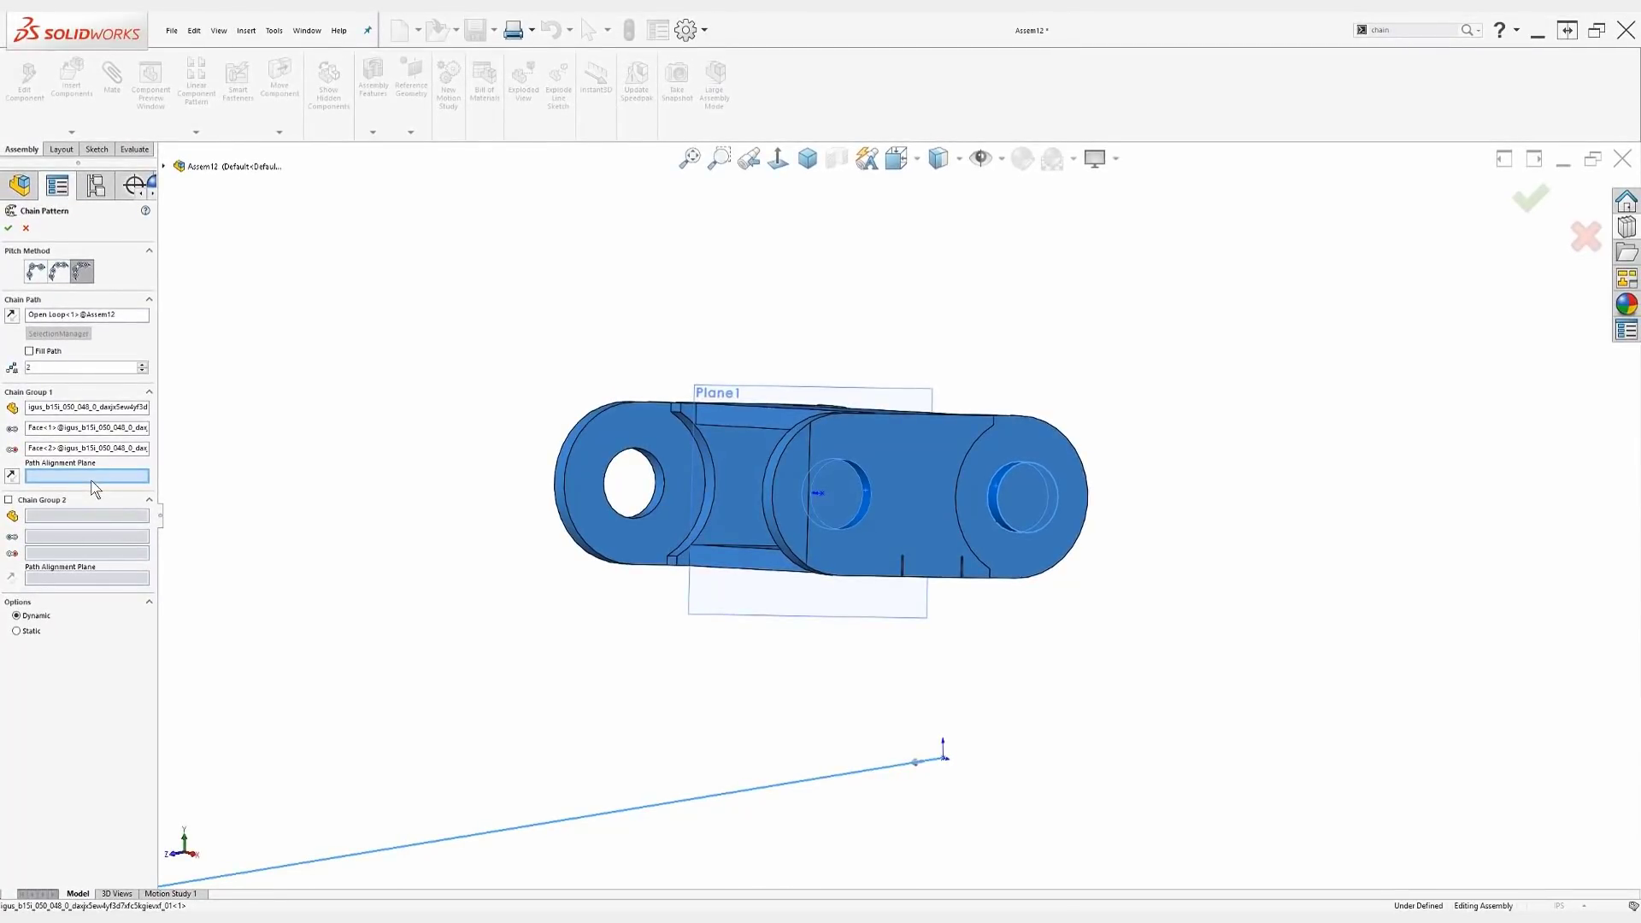
{"action": "left_click", "coordinate": [716, 389]}
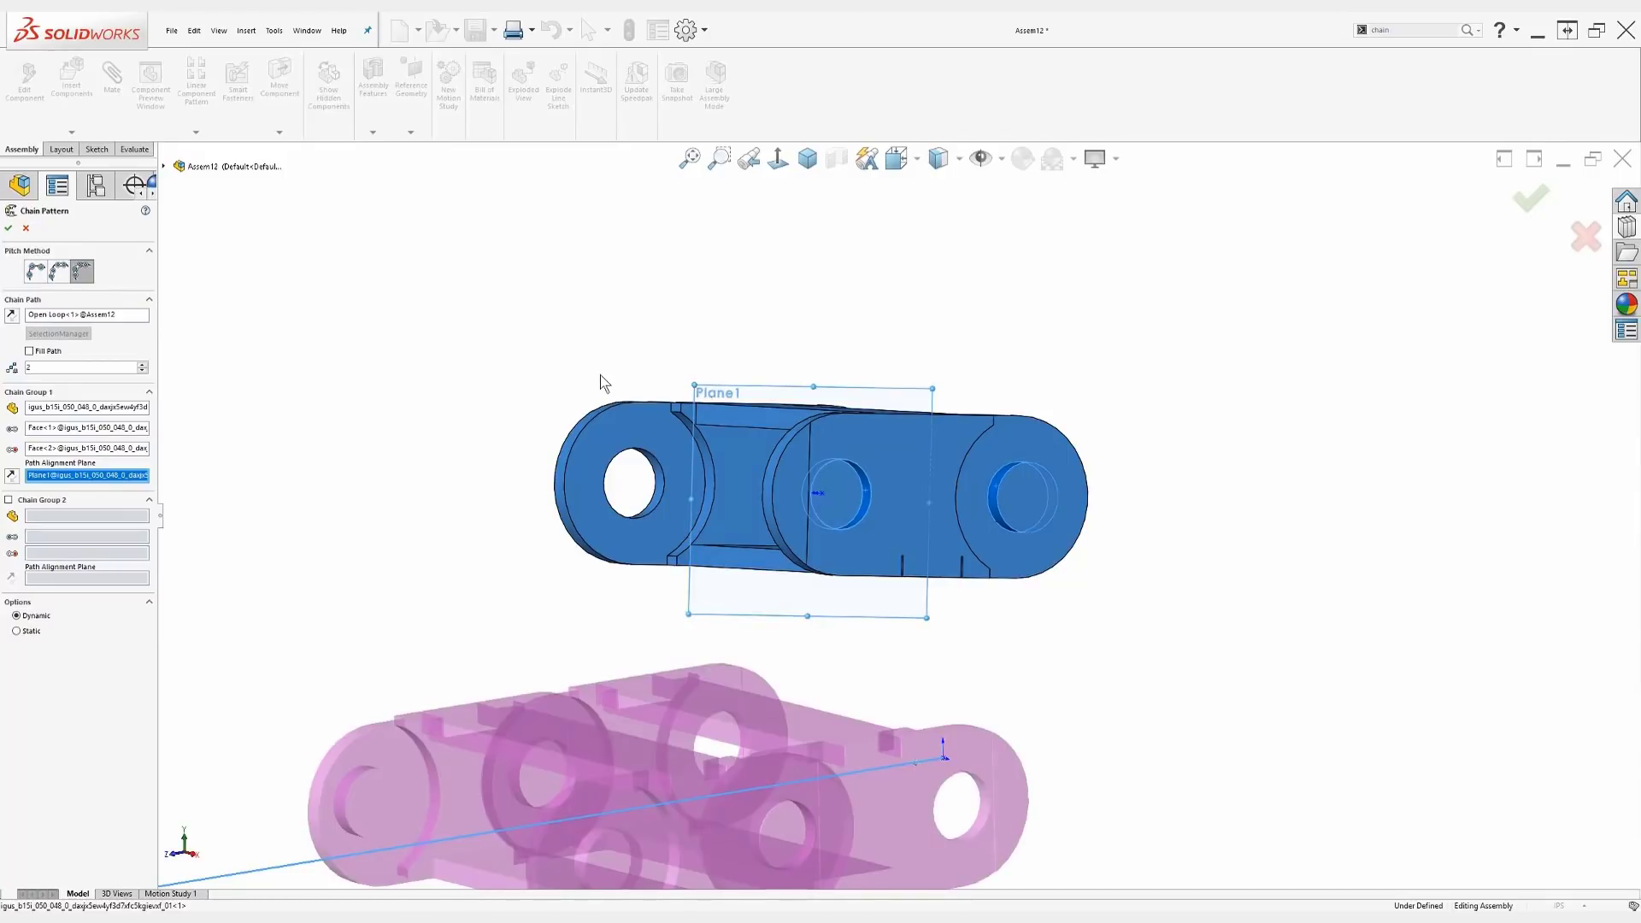
Raise the number of chain instances to extend the links around the bend, and reduce it again to compare the previews.
{"action": "key", "text": "z"}
{"action": "key", "text": "z"}
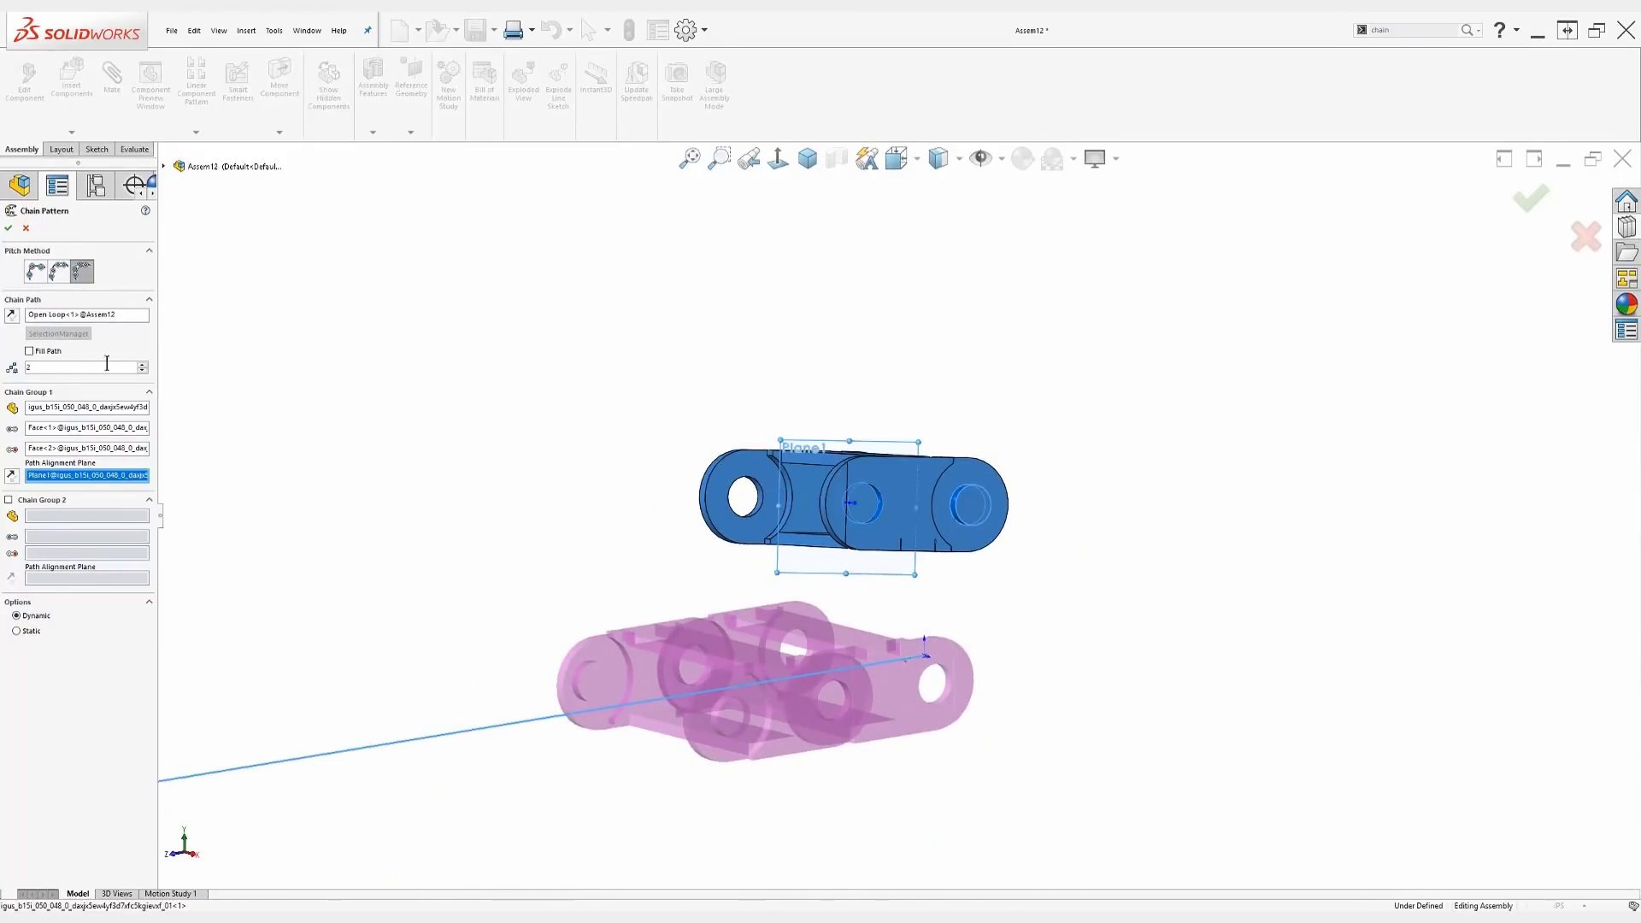
{"action": "key", "text": "z"}
{"action": "key", "text": "z"}
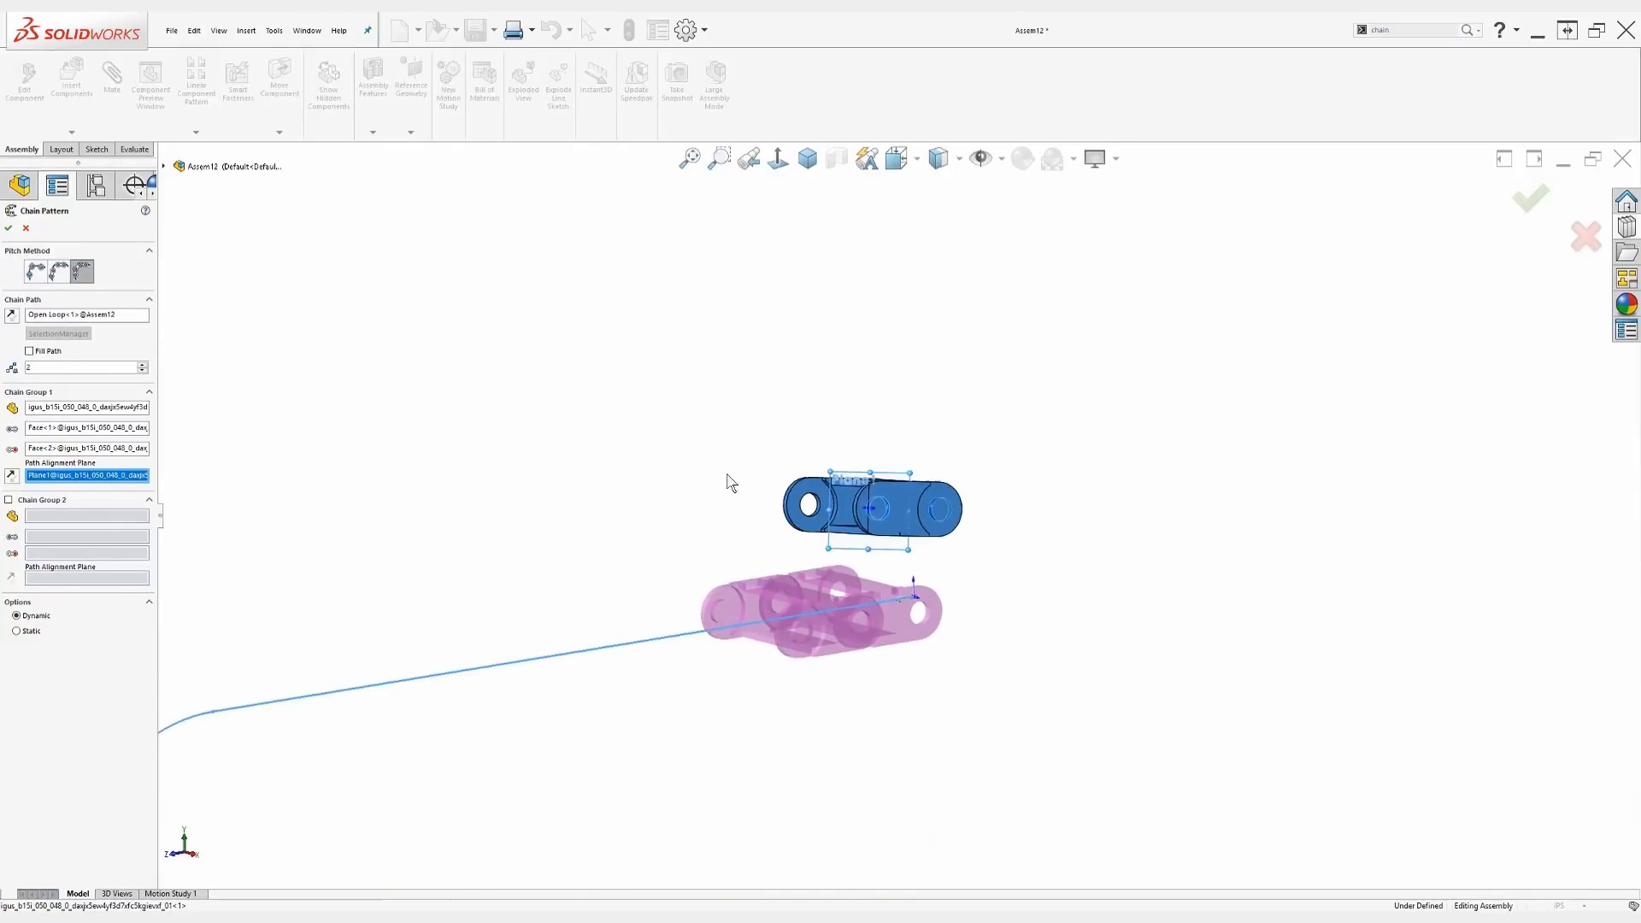
{"action": "scroll", "coordinate": [624, 687], "scroll_direction": "down", "scroll_amount": 2}
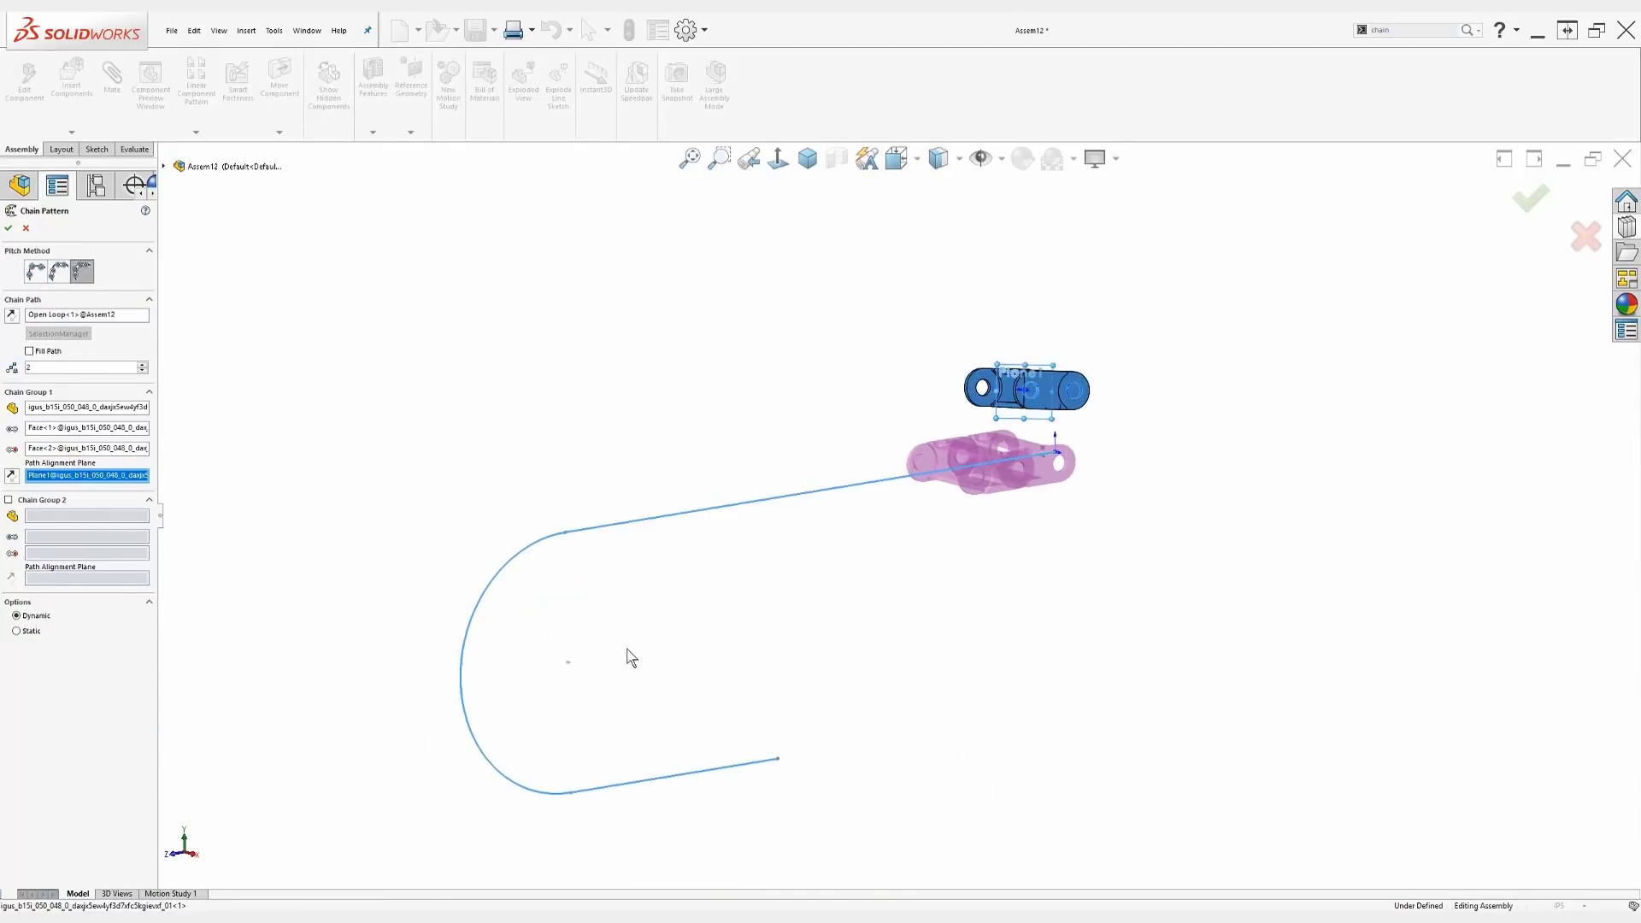
{"action": "left_click", "coordinate": [143, 364]}
{"action": "left_click", "coordinate": [142, 364]}
{"action": "left_click", "coordinate": [143, 364]}
{"action": "left_click", "coordinate": [143, 364]}
{"action": "left_click", "coordinate": [143, 364]}
{"action": "left_click", "coordinate": [143, 364]}
{"action": "left_click", "coordinate": [143, 364]}
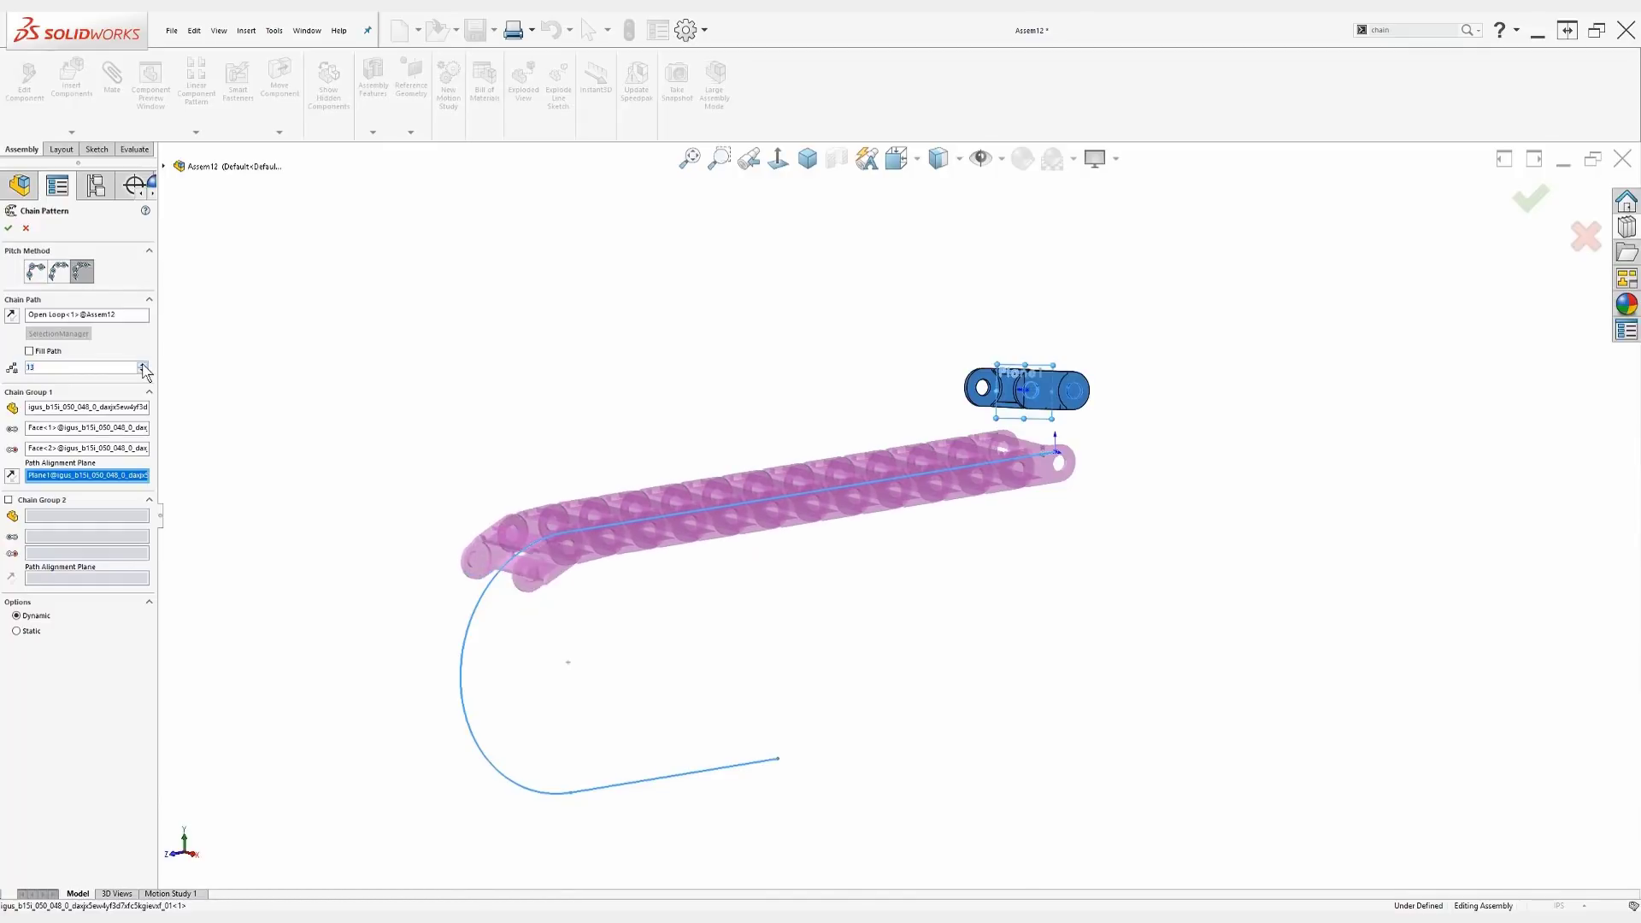
{"action": "left_click", "coordinate": [142, 364]}
{"action": "left_click", "coordinate": [143, 364]}
{"action": "left_click", "coordinate": [143, 364]}
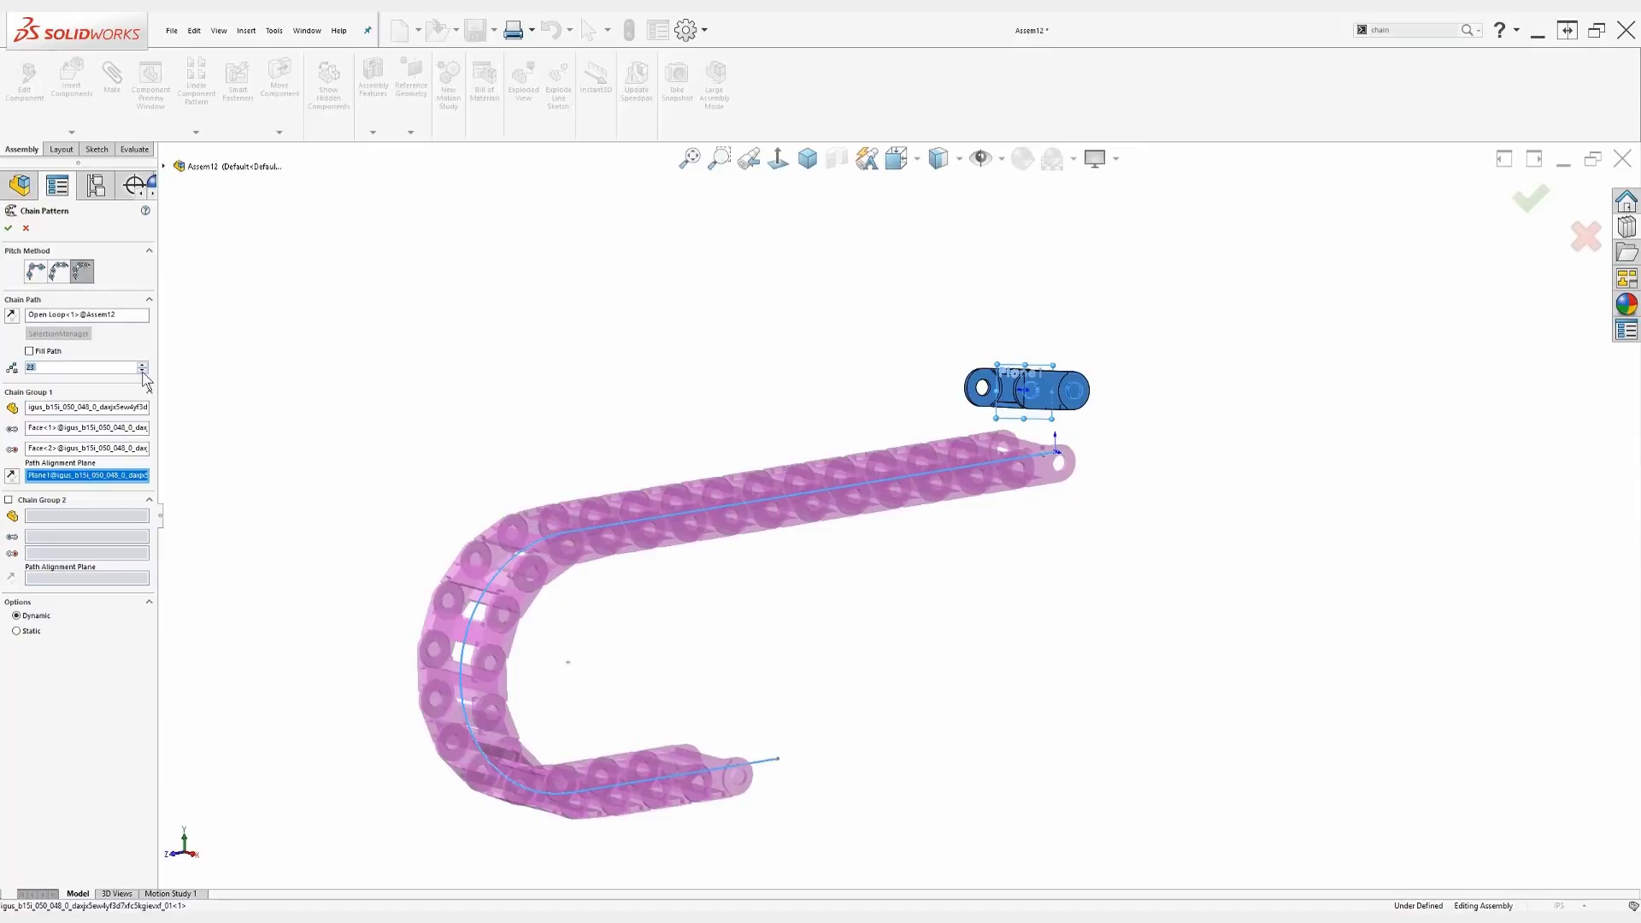
{"action": "left_click", "coordinate": [143, 371]}
{"action": "left_click", "coordinate": [143, 371]}
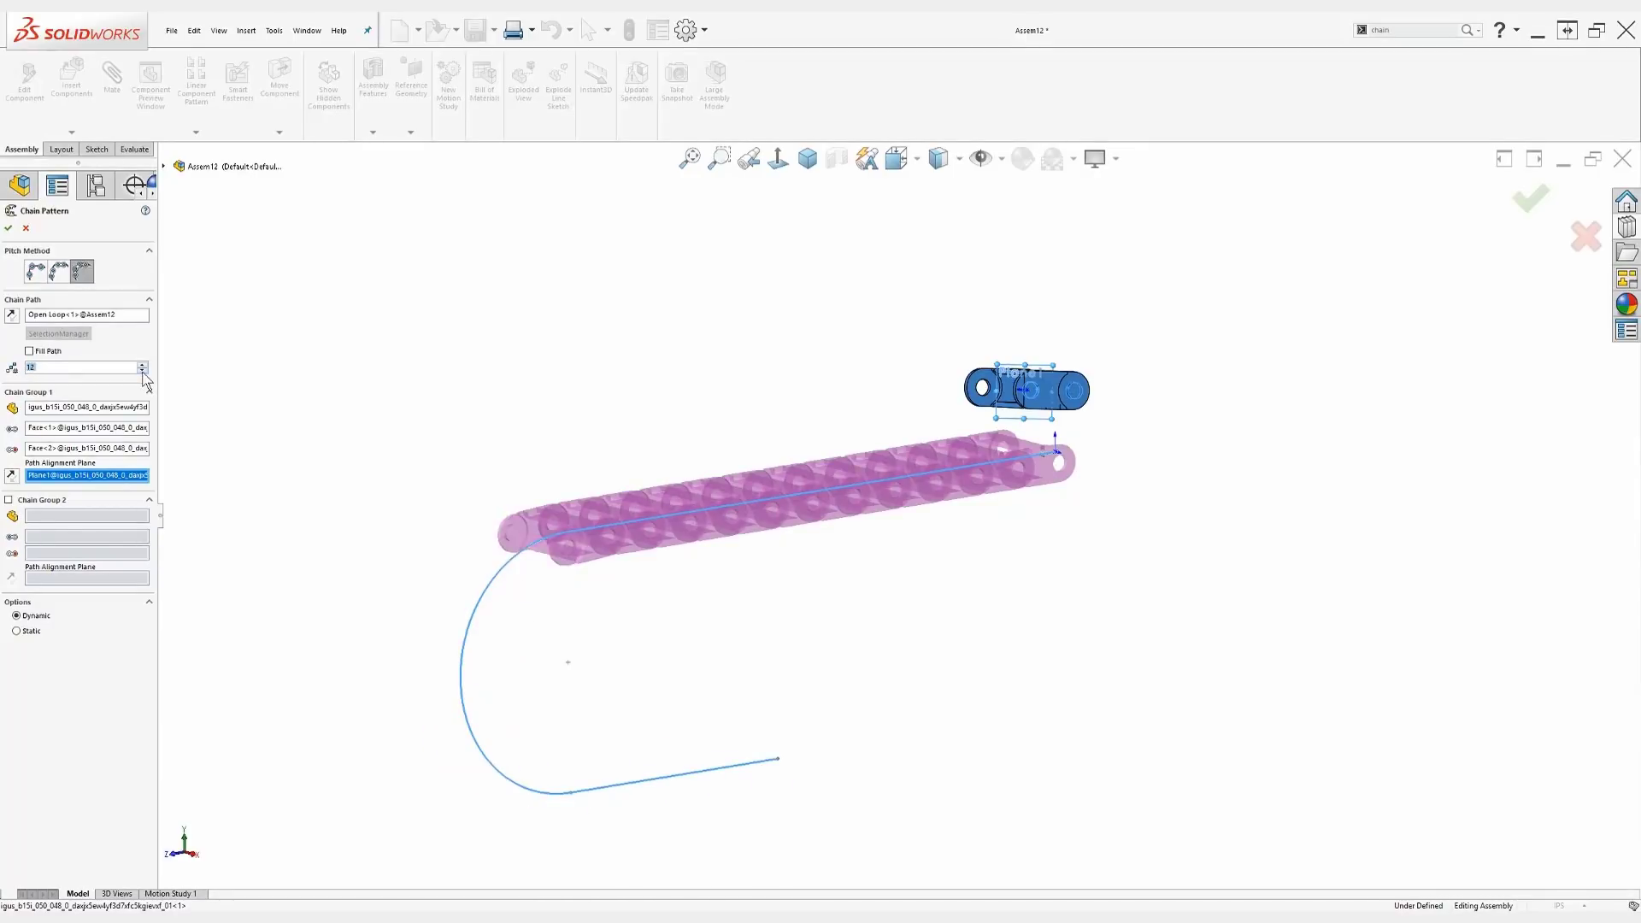
{"action": "left_click", "coordinate": [143, 371]}
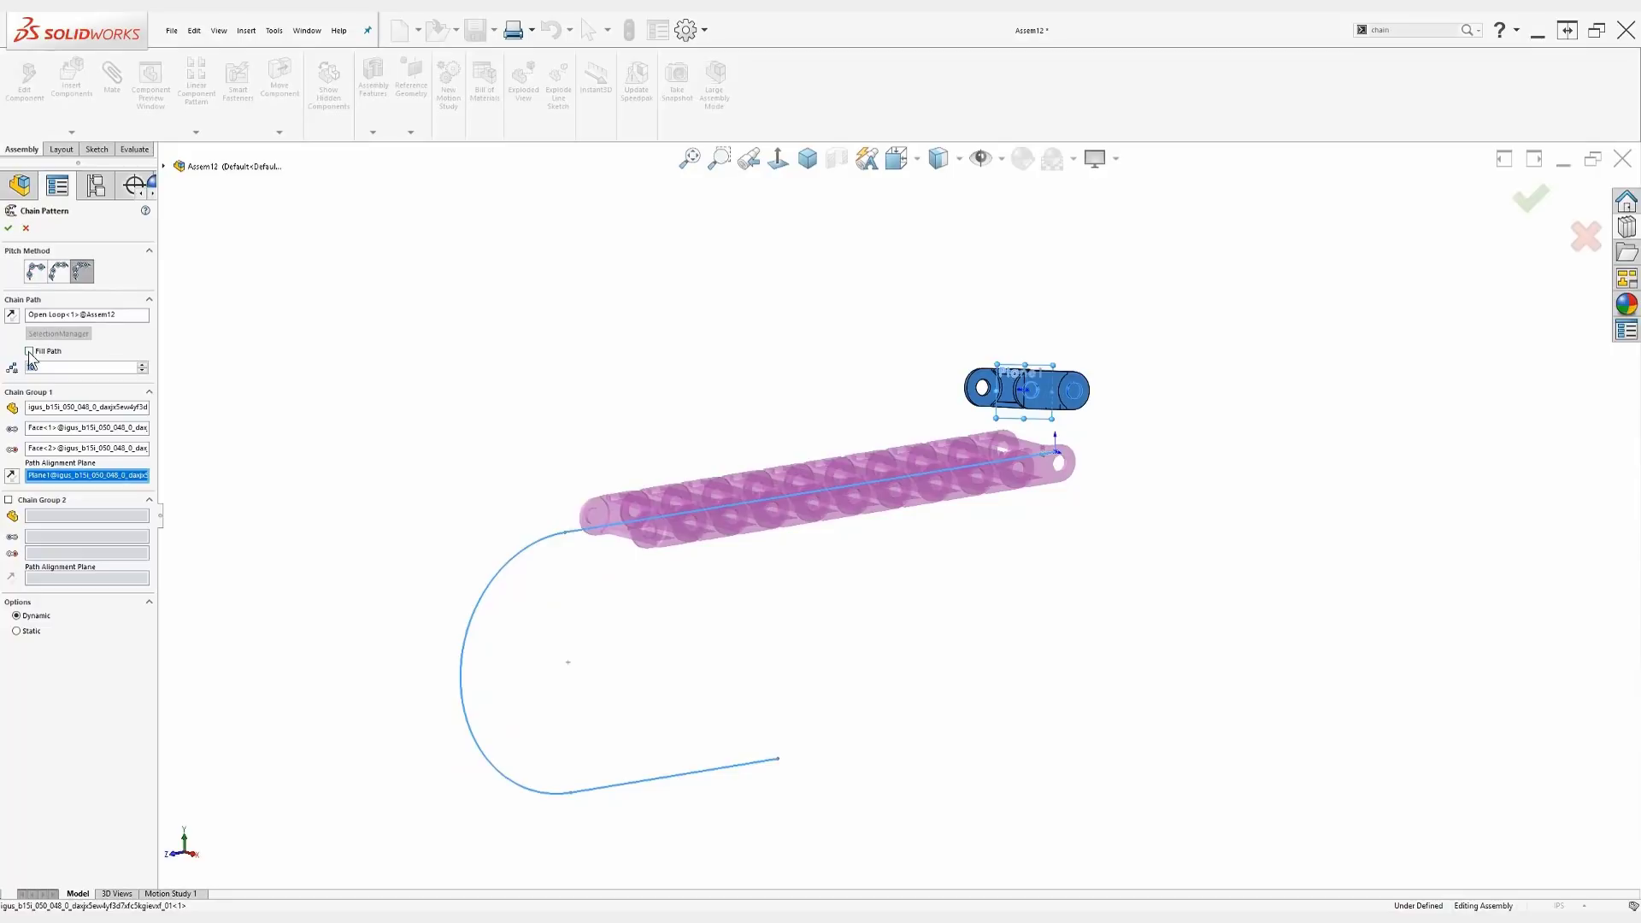
Fill the entire path with links and accept the chain pattern with the Dynamic option.
{"action": "left_click", "coordinate": [30, 353]}
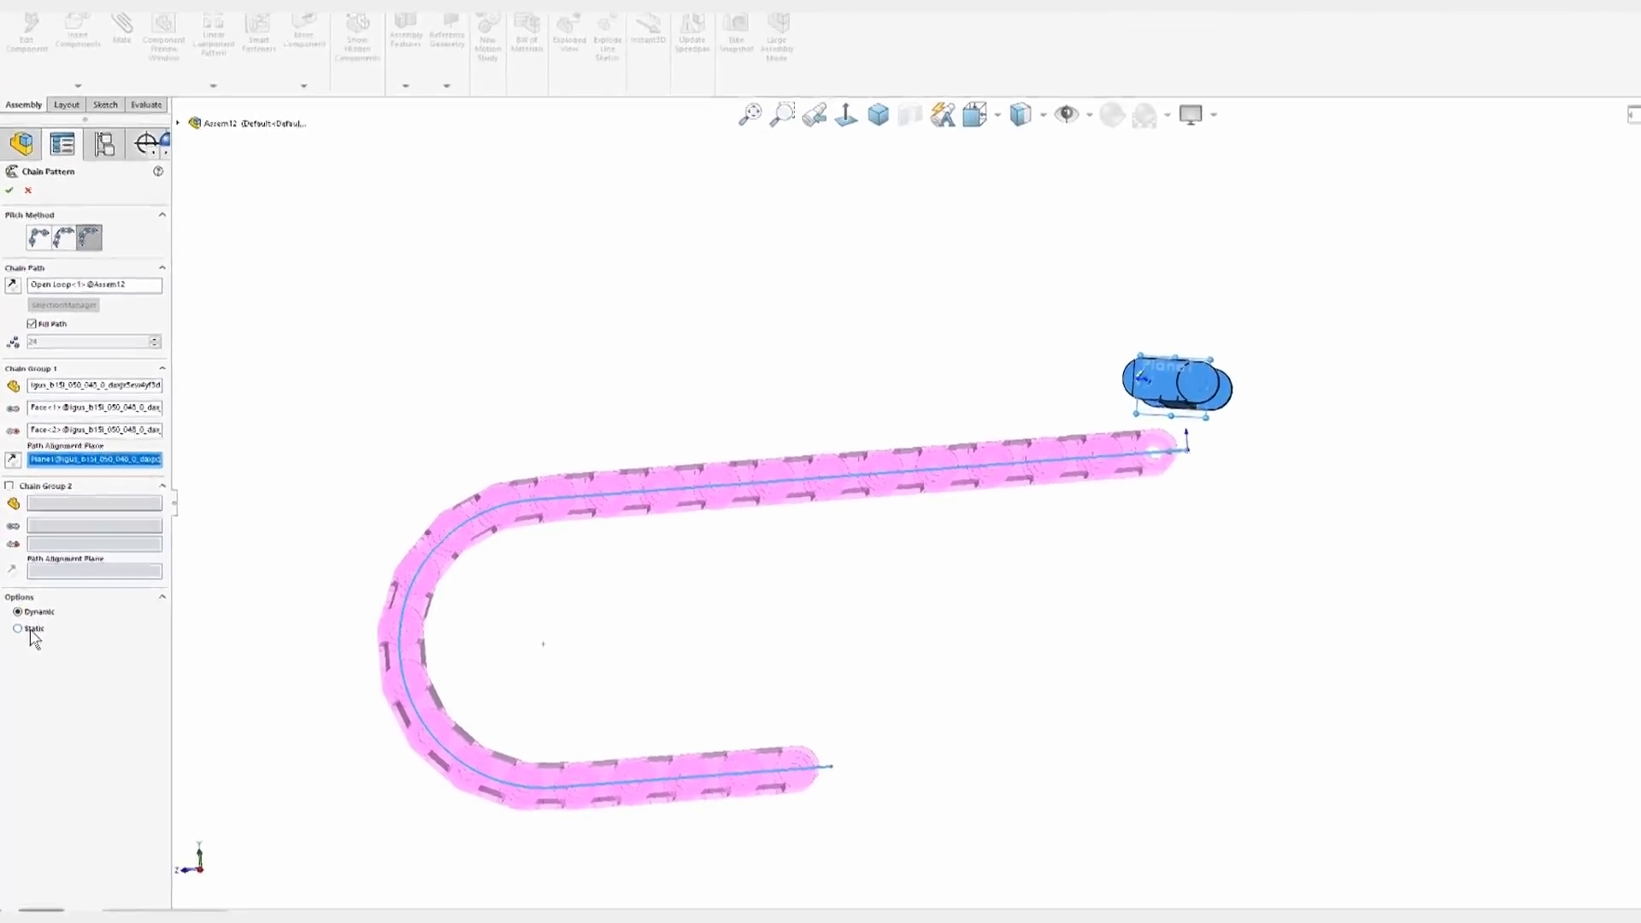
{"action": "left_click", "coordinate": [9, 229]}
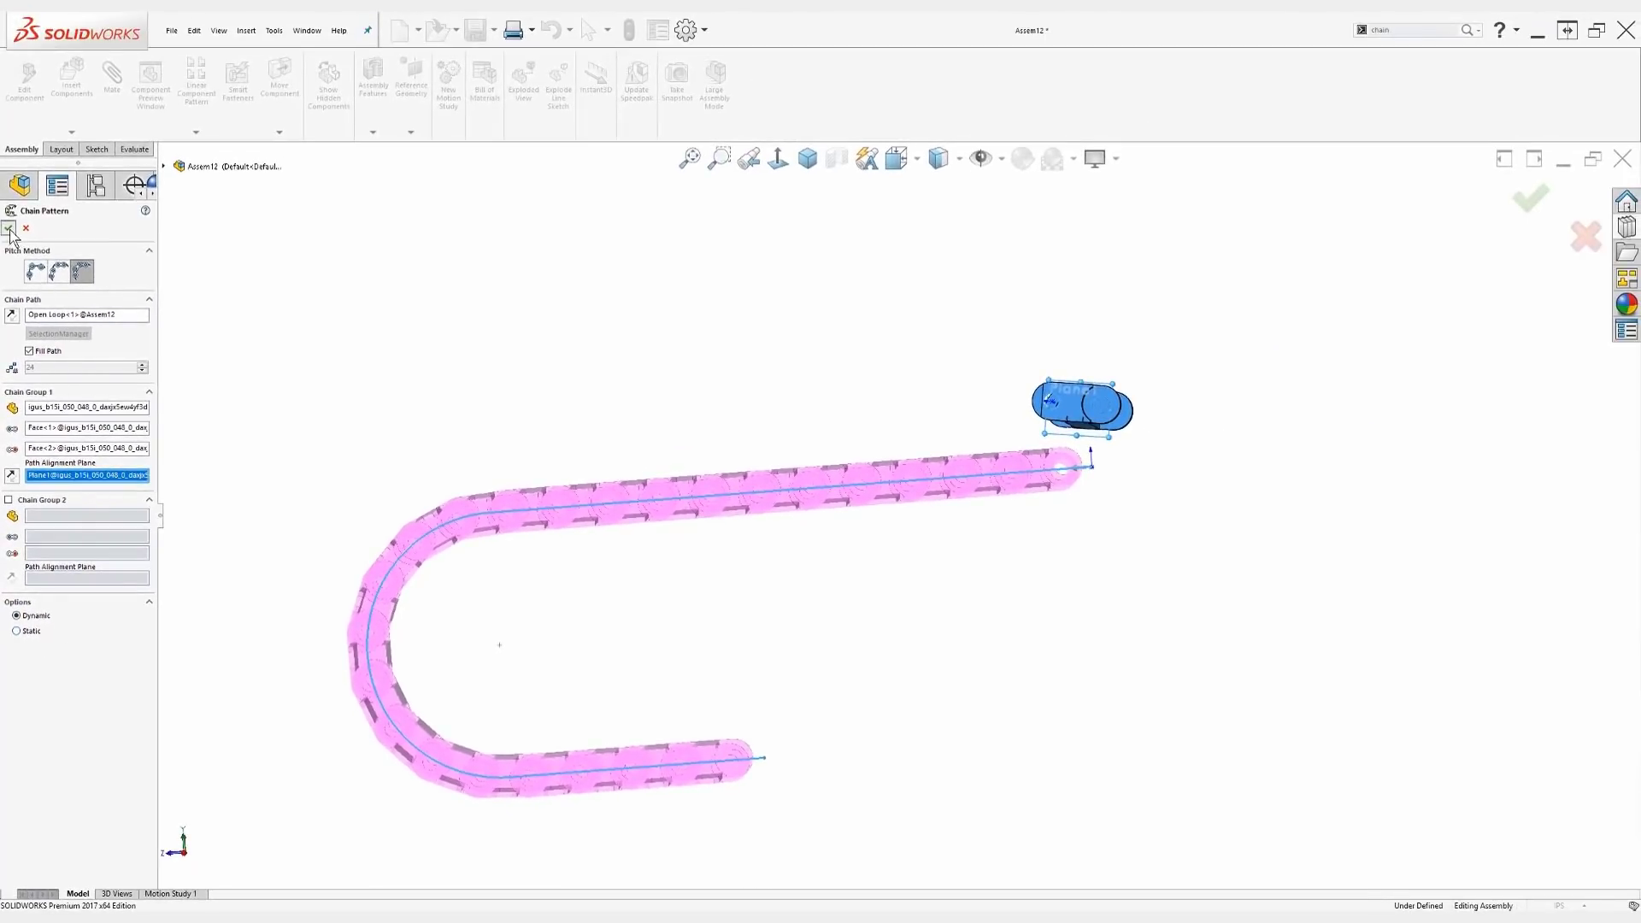
{"action": "middle_click_drag", "start_coordinate": [506, 423], "coordinate": [550, 437]}
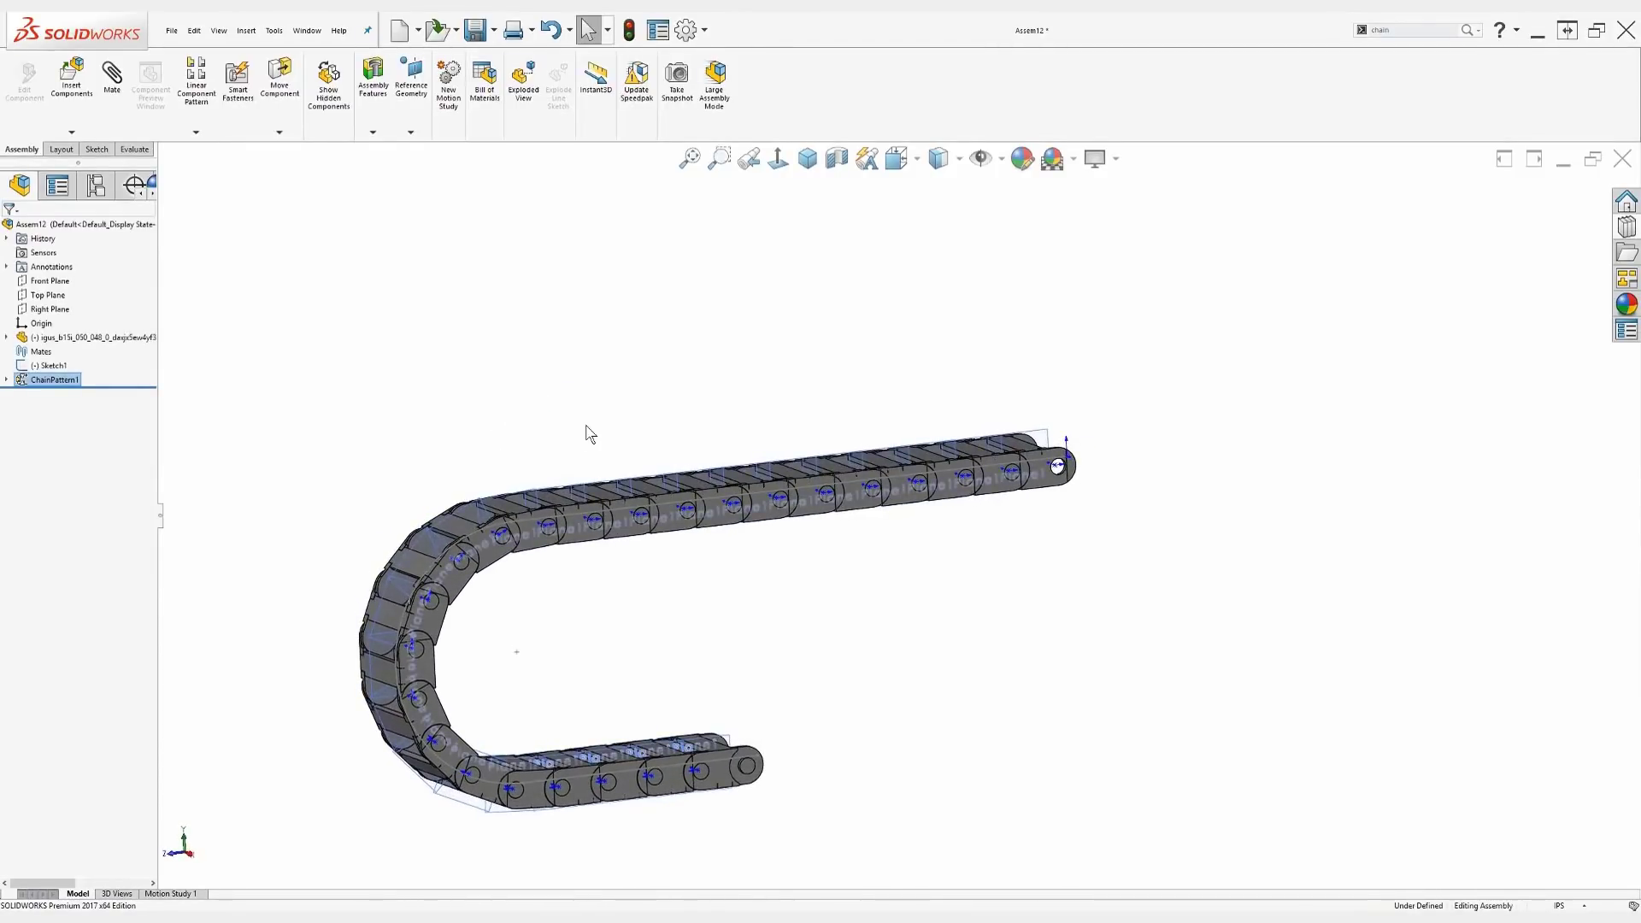
Hide the reference geometry and sketches in the view, and slide the chain slightly along its path by moving a link.
{"action": "left_click", "coordinate": [986, 162]}
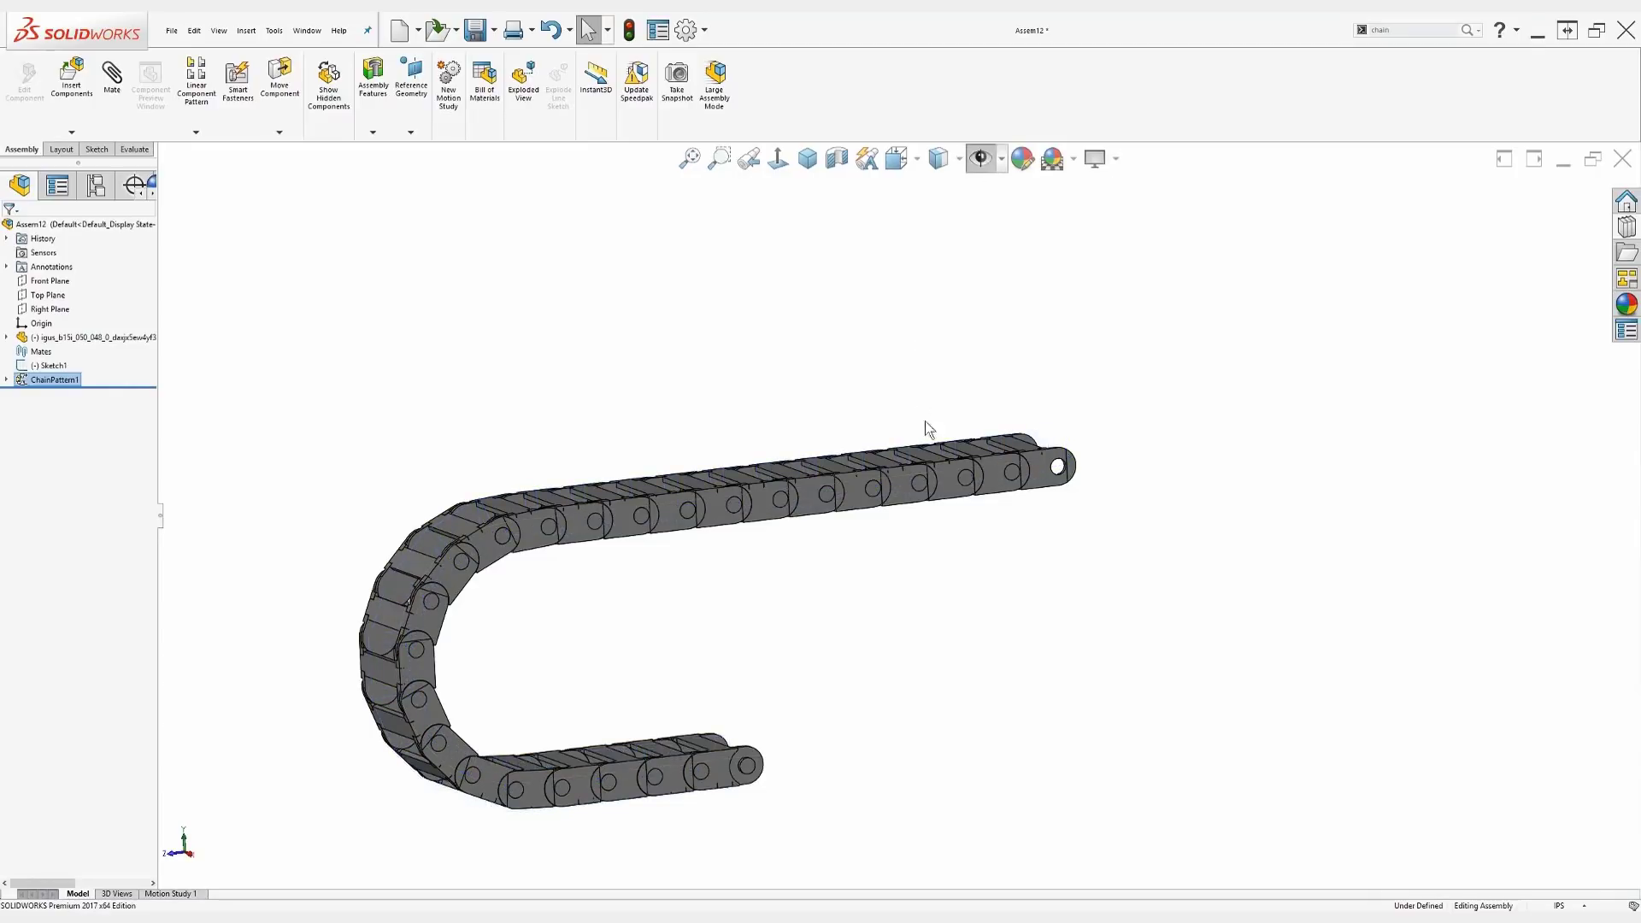
{"action": "mouse_move", "coordinate": [949, 493]}
{"action": "left_mouse_down"}
{"action": "mouse_move", "coordinate": [913, 500]}
{"action": "mouse_move", "coordinate": [979, 489]}
{"action": "mouse_move", "coordinate": [899, 492]}
{"action": "mouse_move", "coordinate": [947, 485]}
{"action": "left_mouse_up"}
{"action": "key", "text": "Escape"}
{"action": "key", "text": "Escape"}
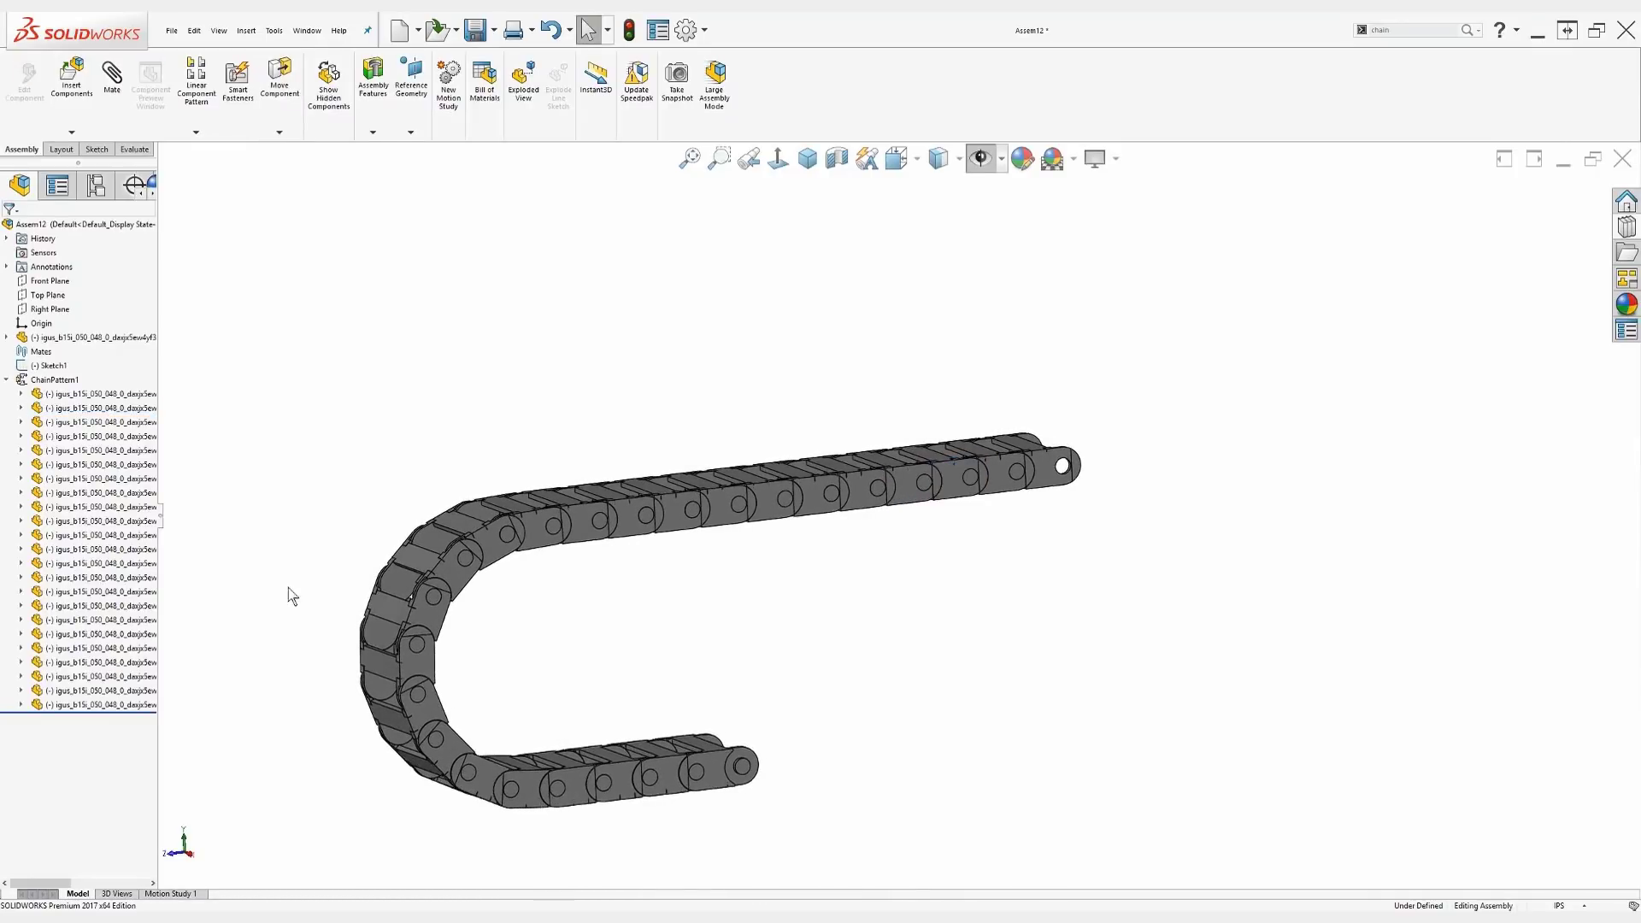
Move a link in the chain's upper bend along the path to check how the connected links articulate.
{"action": "scroll", "coordinate": [289, 593], "scroll_direction": "down", "scroll_amount": 4}
{"action": "scroll", "coordinate": [529, 571], "scroll_direction": "down", "scroll_amount": 5}
{"action": "middle_click_drag", "start_coordinate": [568, 549], "coordinate": [836, 678]}
{"action": "scroll", "coordinate": [889, 641], "scroll_direction": "down", "scroll_amount": 6}
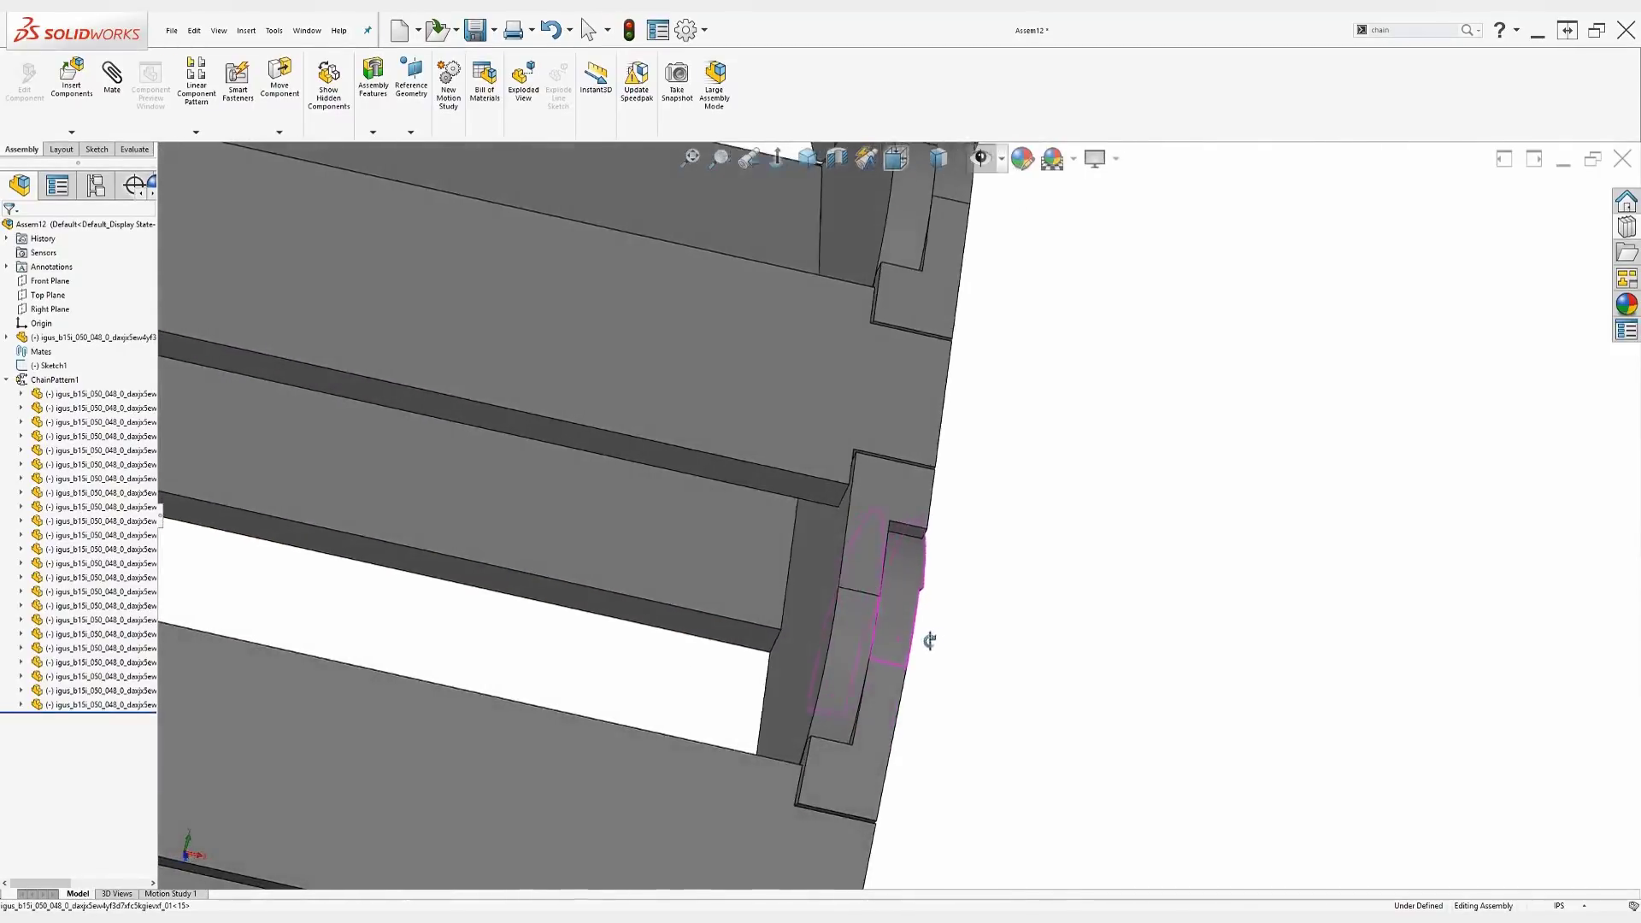
{"action": "scroll", "coordinate": [878, 606], "scroll_direction": "up", "scroll_amount": 10}
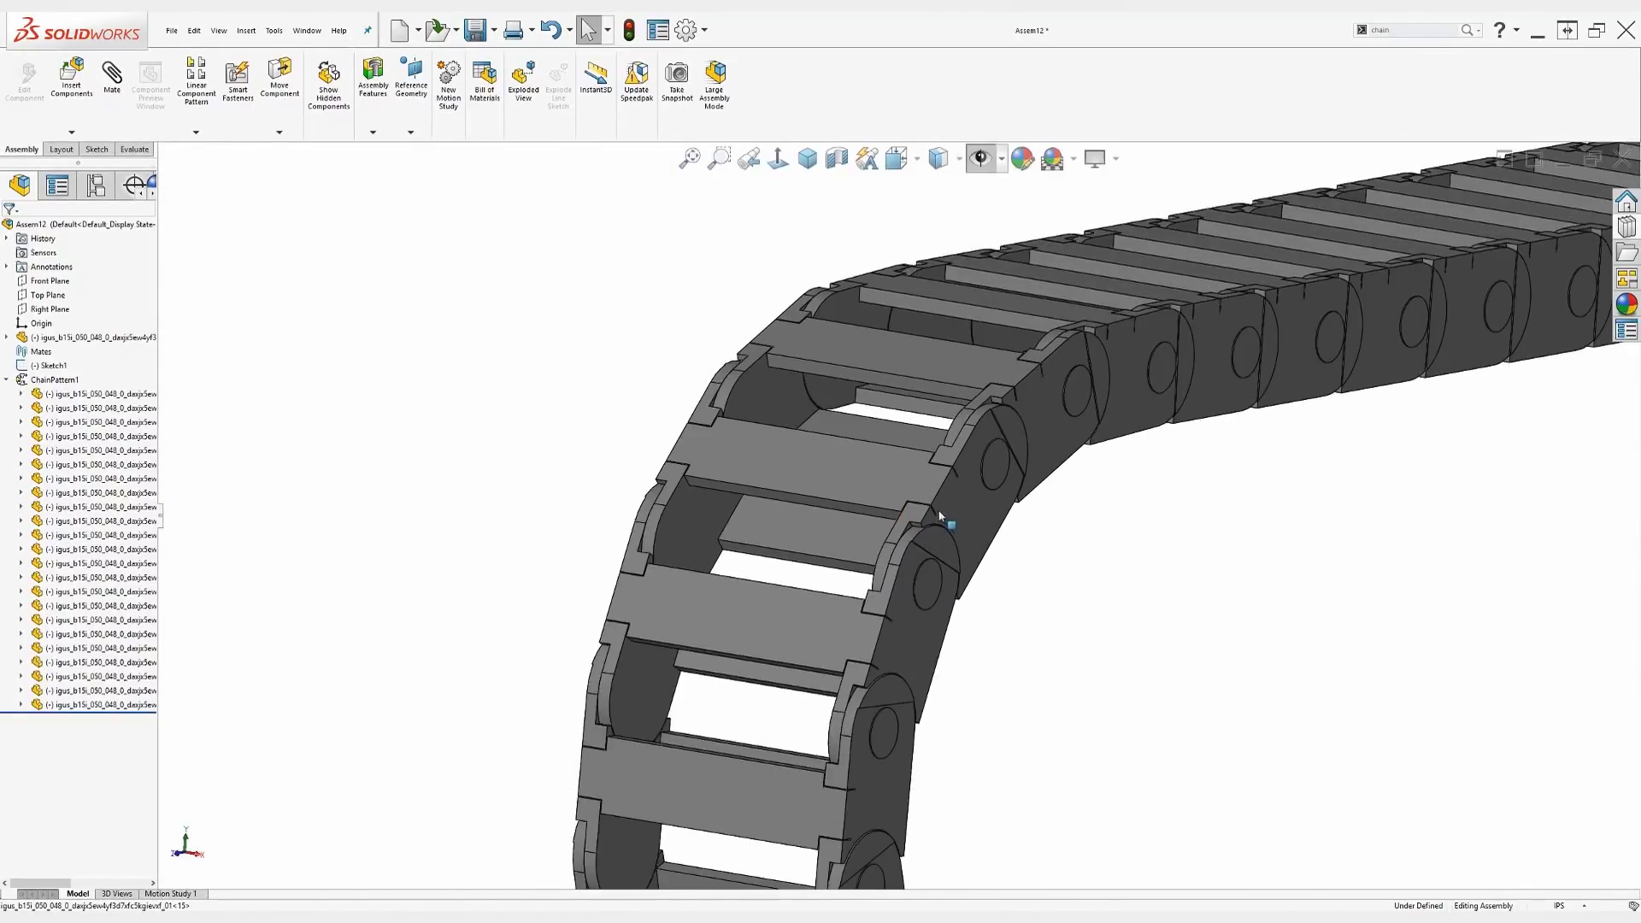
{"action": "left_click_drag", "start_coordinate": [940, 523], "coordinate": [975, 487]}
{"action": "left_click", "coordinate": [1050, 608]}
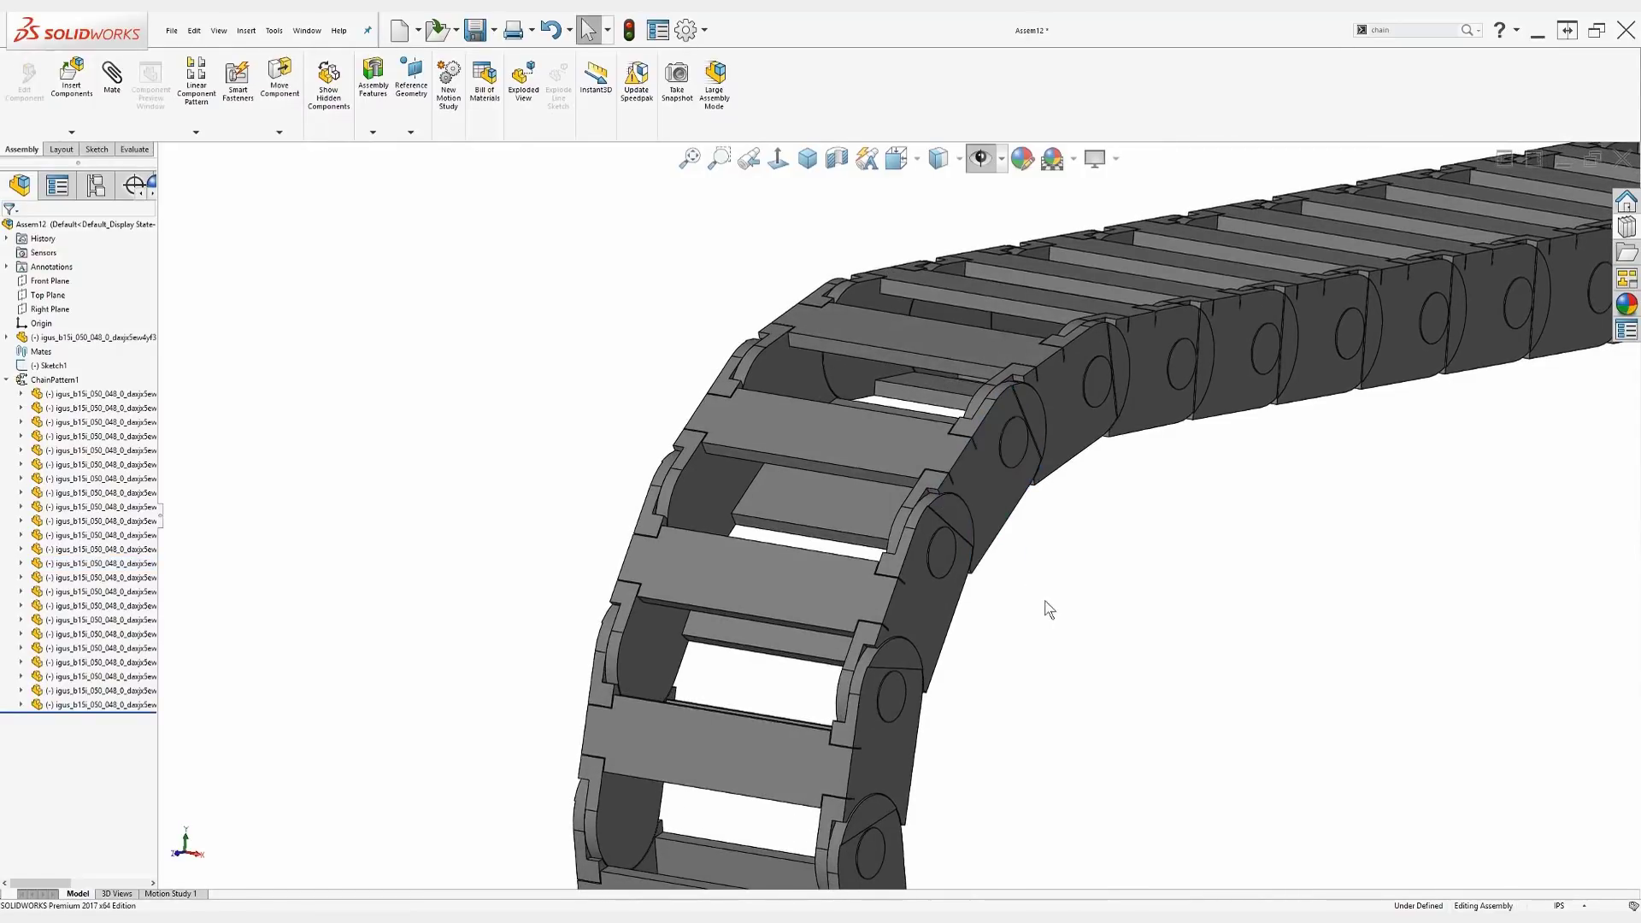